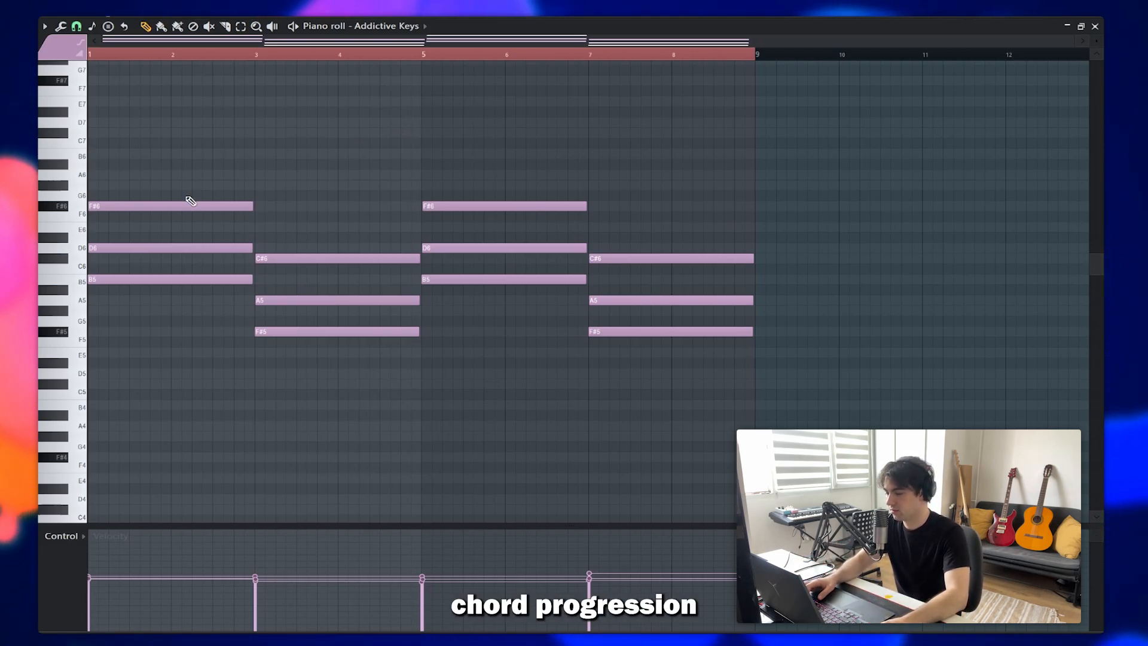
Step: Highlight the first and second chords of the RHODES pattern in turn, close the Addictive Keys instrument and listen to the RHODES track alone
left_click_drag(166, 247, 195, 378)
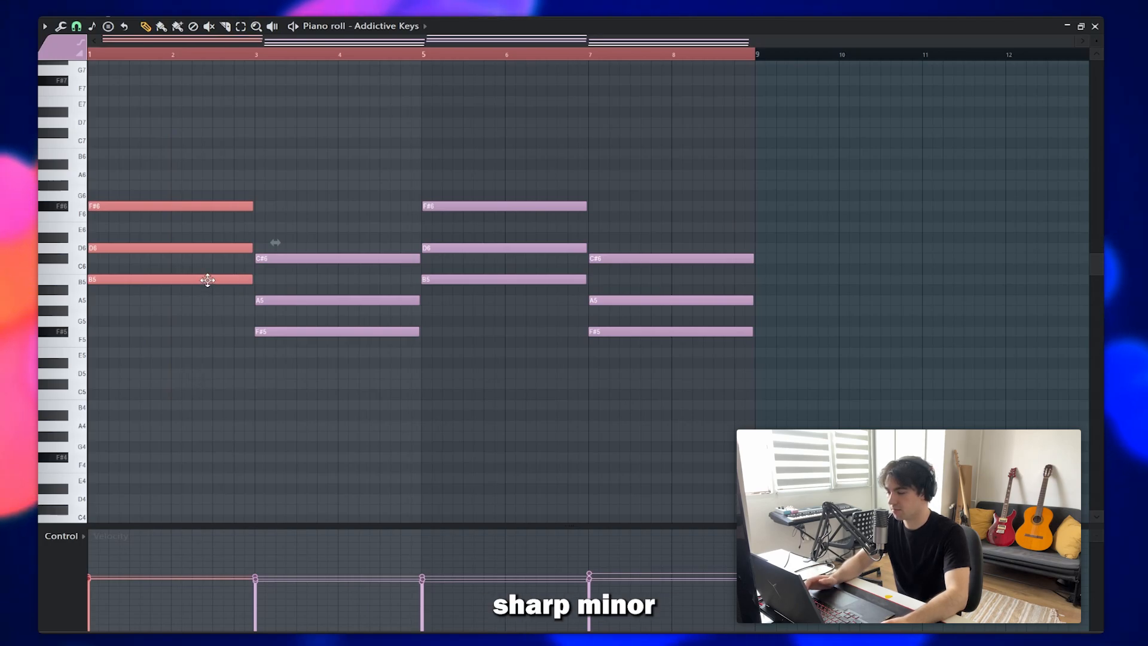
left_click_drag(160, 160, 184, 346)
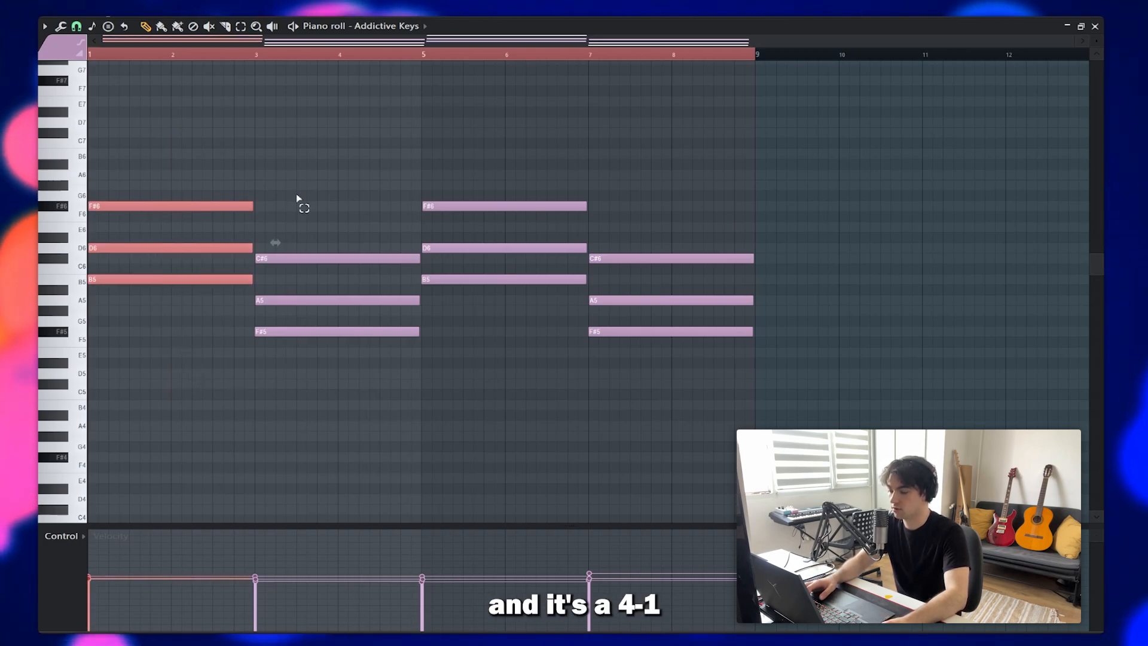
left_click_drag(297, 198, 333, 379)
left_click_drag(148, 129, 177, 322)
left_click_drag(275, 213, 332, 413)
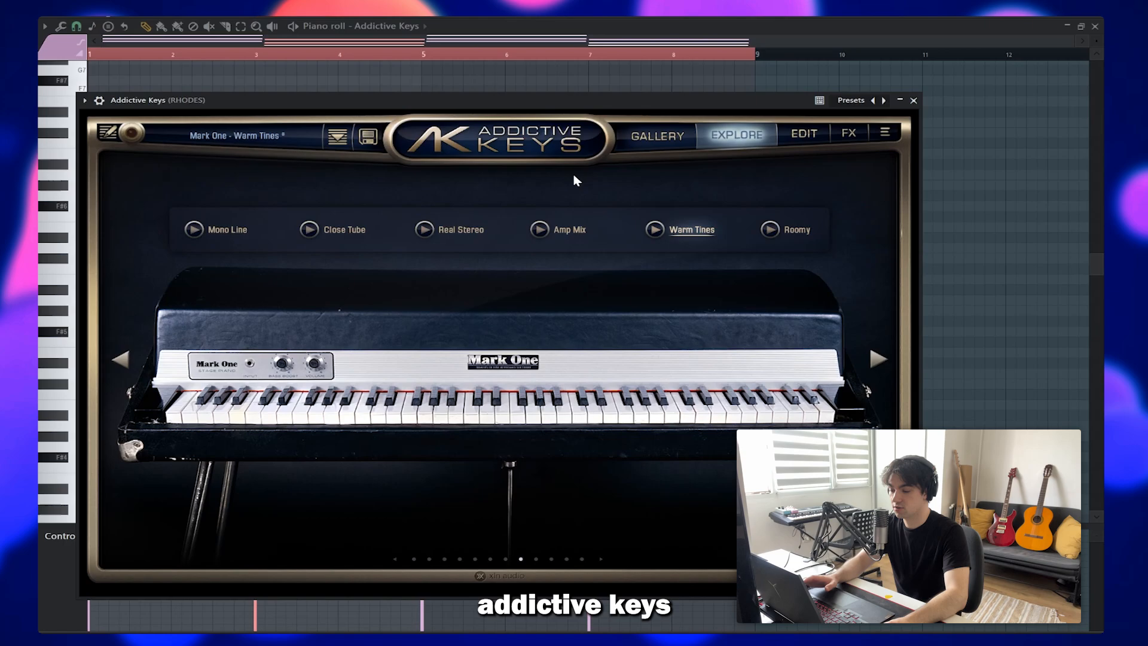
left_click(913, 101)
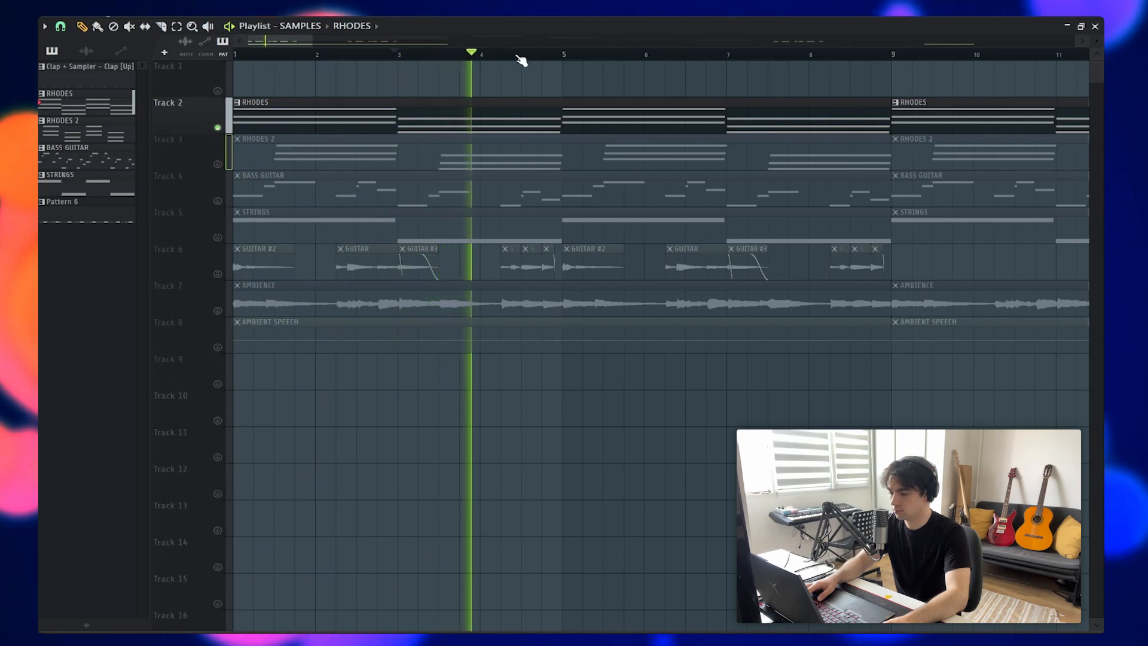
key("space")
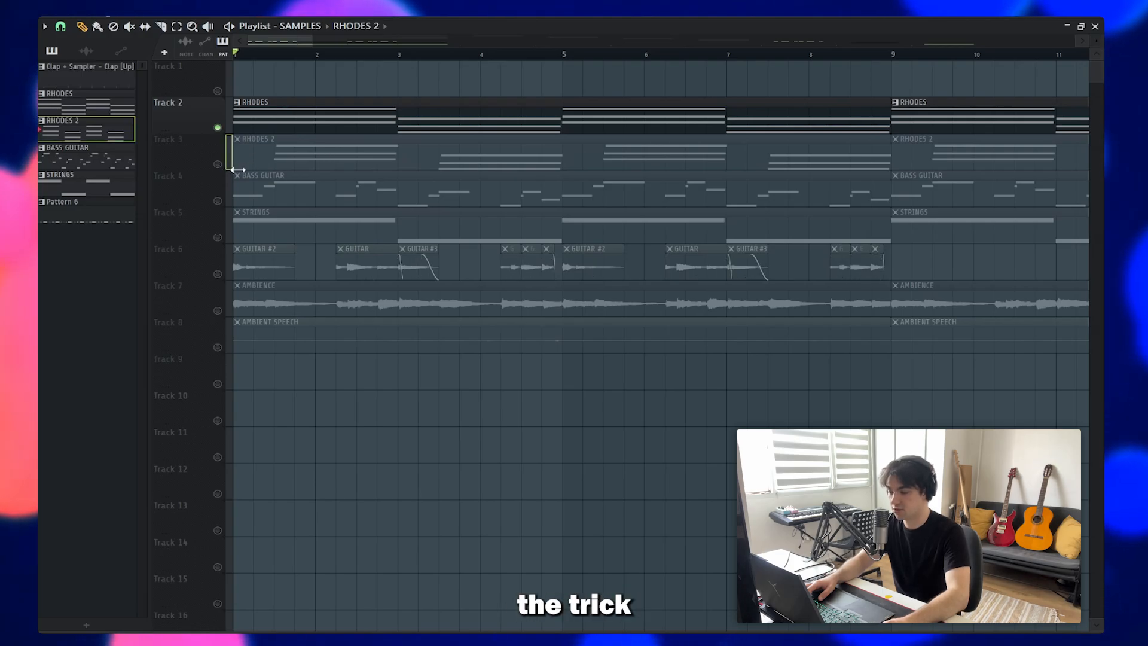
Step: Transpose the first chord of the RHODES 2 pattern down an octave and return it to its original octave for comparison
double_click(236, 162)
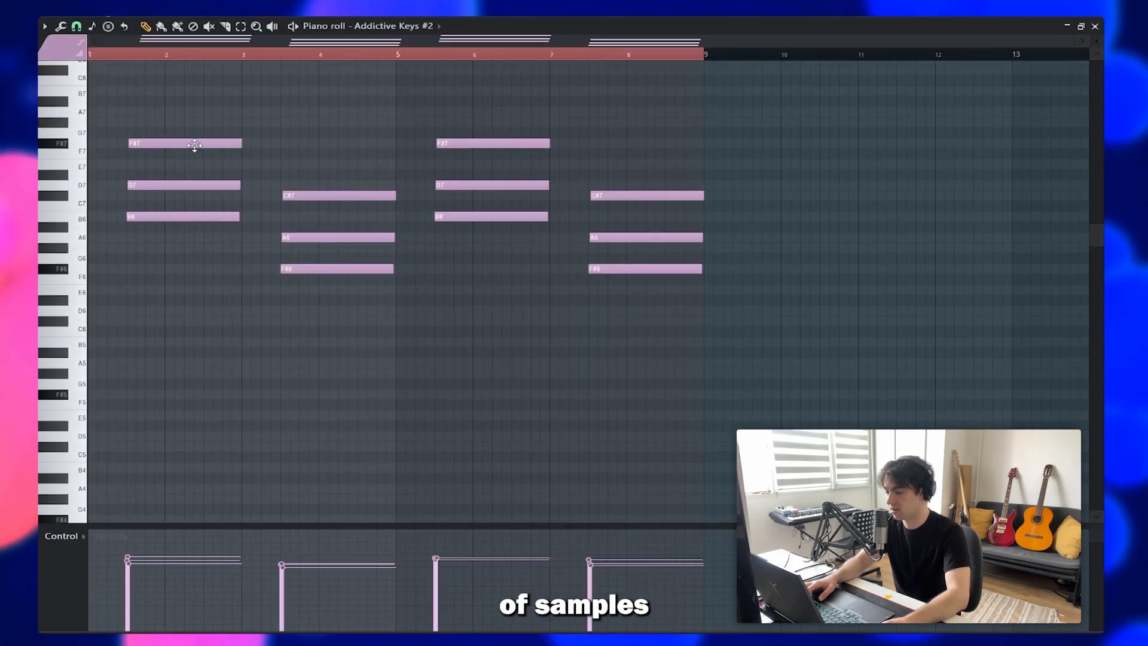
left_click_drag(195, 145, 236, 231)
key("ctrl+Down")
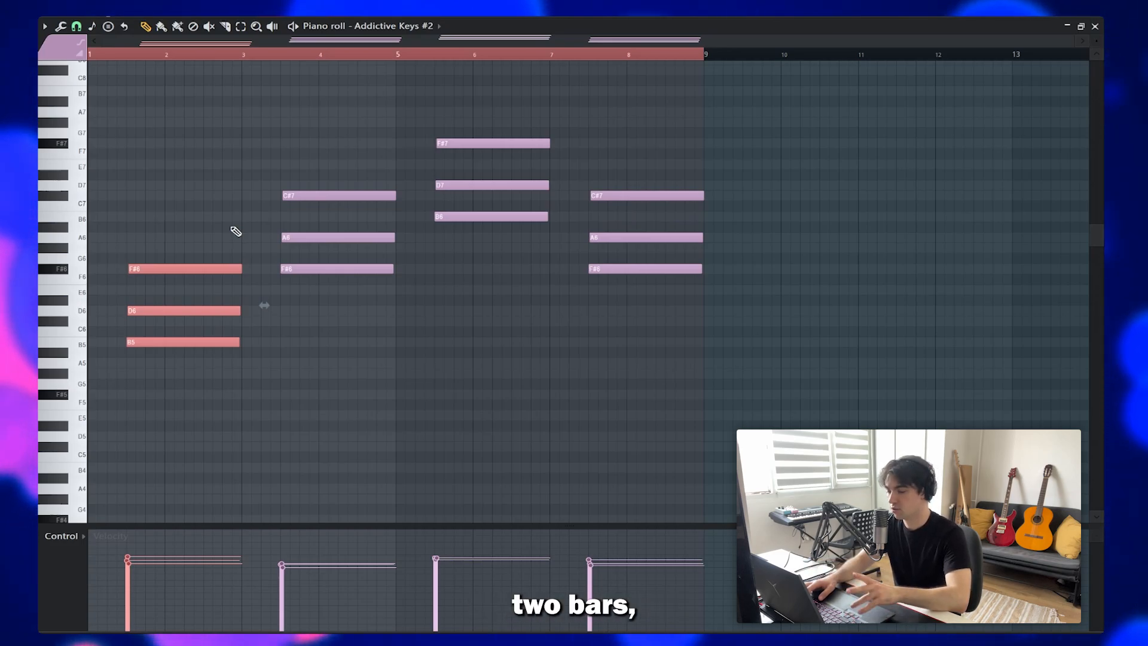
key("ctrl+Up")
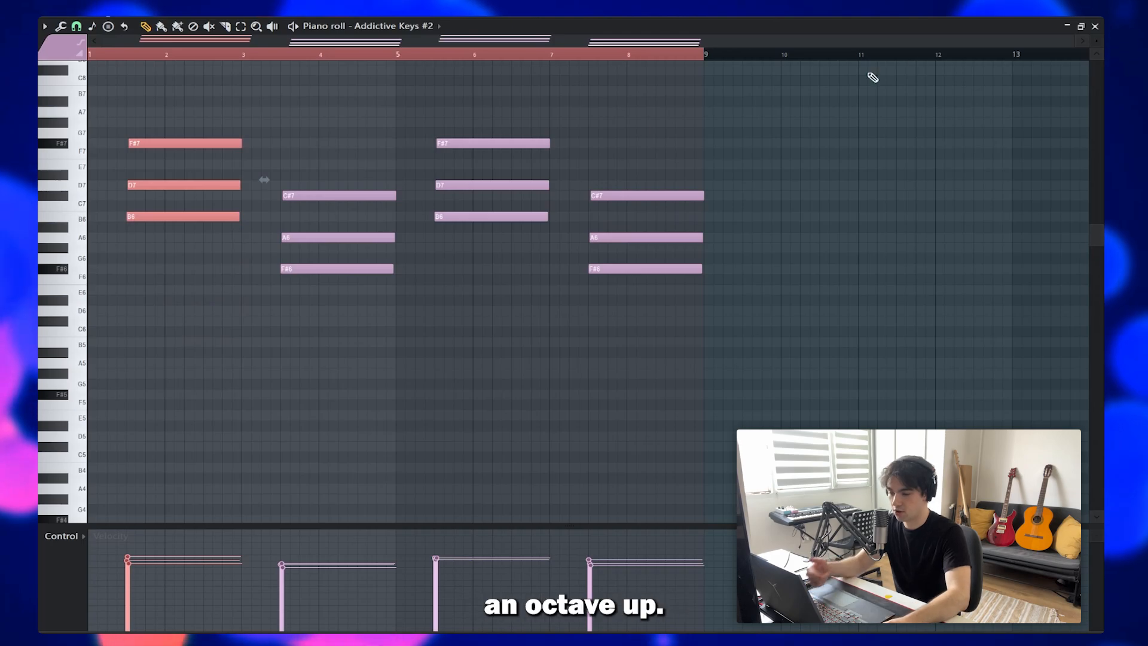
Step: Close the piano roll and listen to the RHODES and RHODES 2 tracks together from the start
left_click(1093, 27)
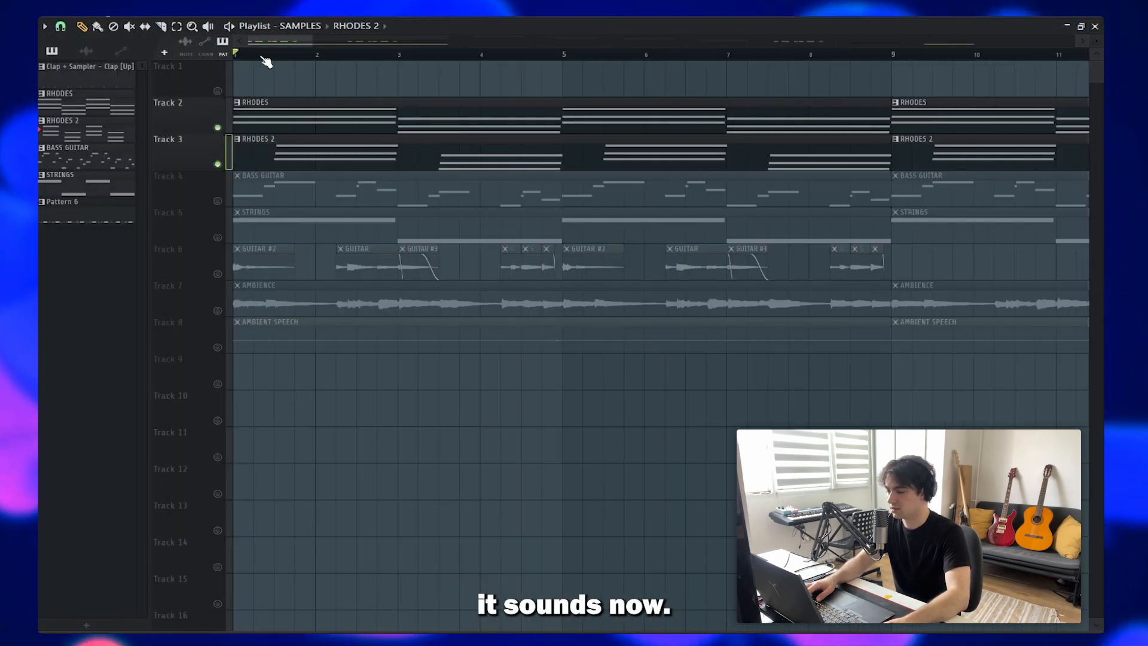
key("space")
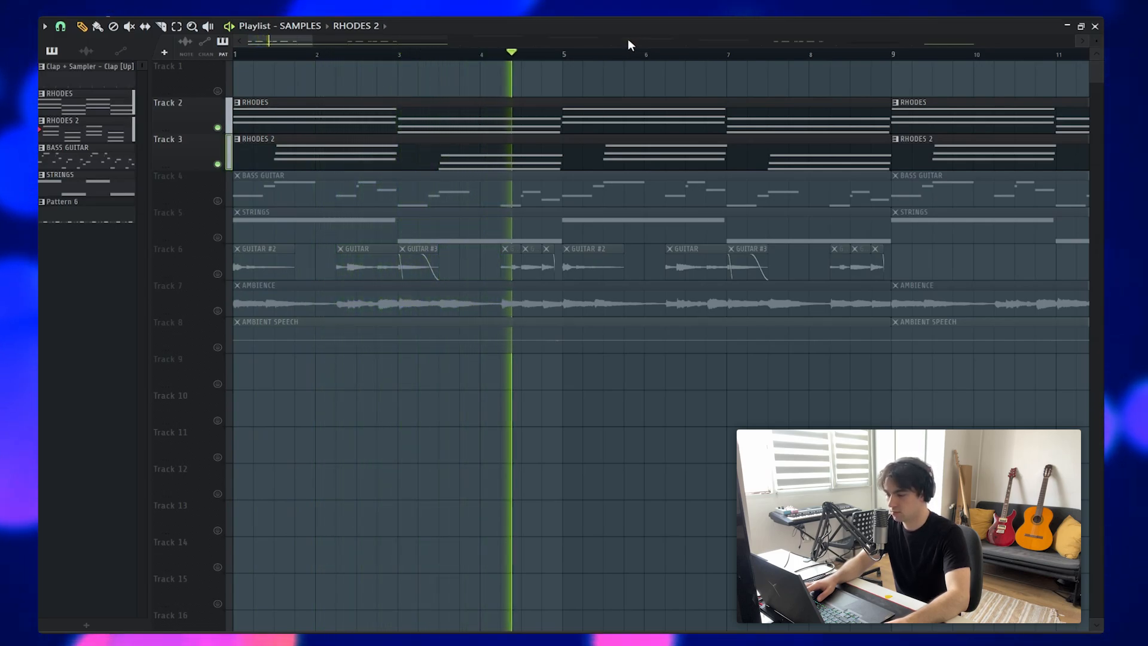
key("space")
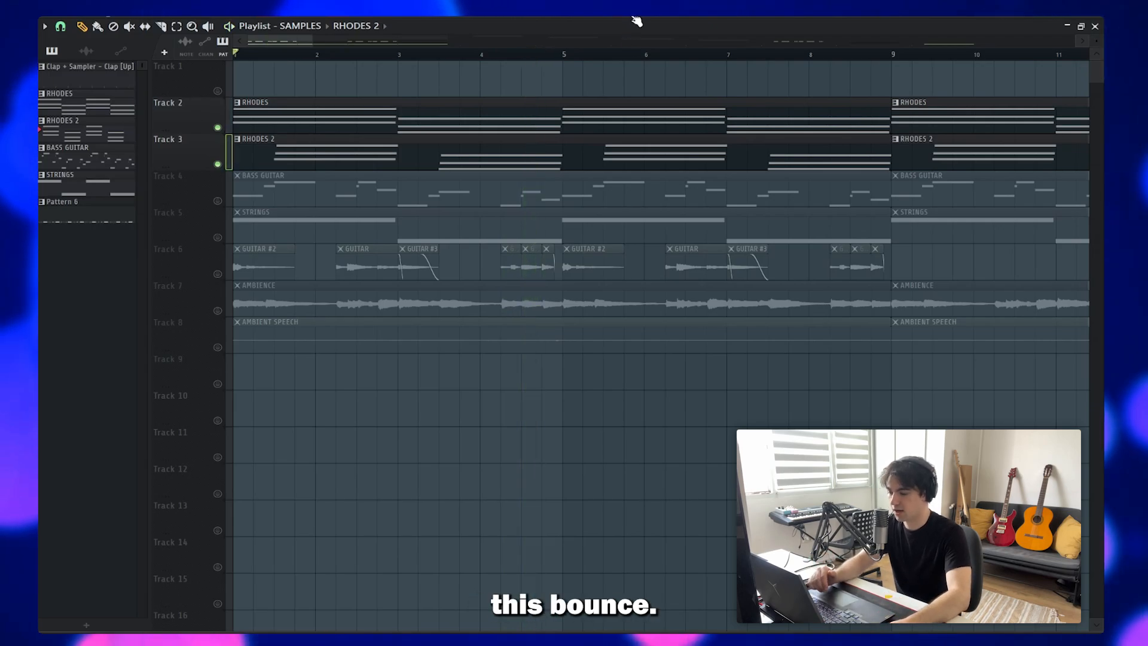
Step: Review the Parametric EQ, Fruity Stereo Shaper and ValhallaVintageVerb on the RHODES mixer track, and display the RHODES 2 effect chain
key("F9")
left_click(881, 339)
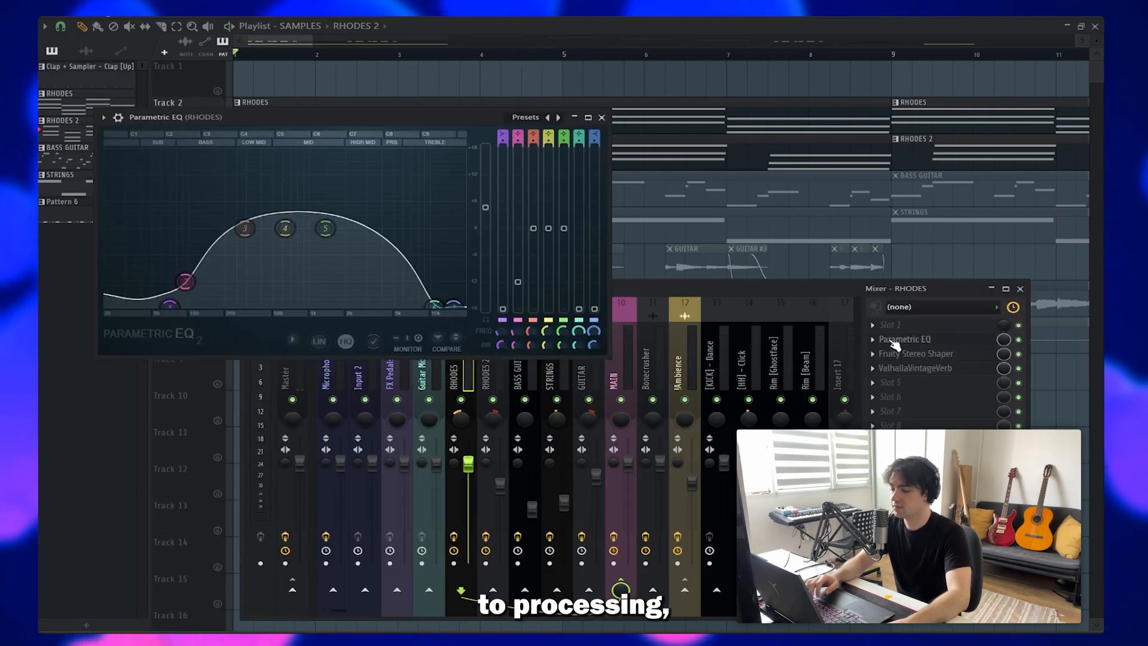
left_click(896, 340)
left_click(914, 354)
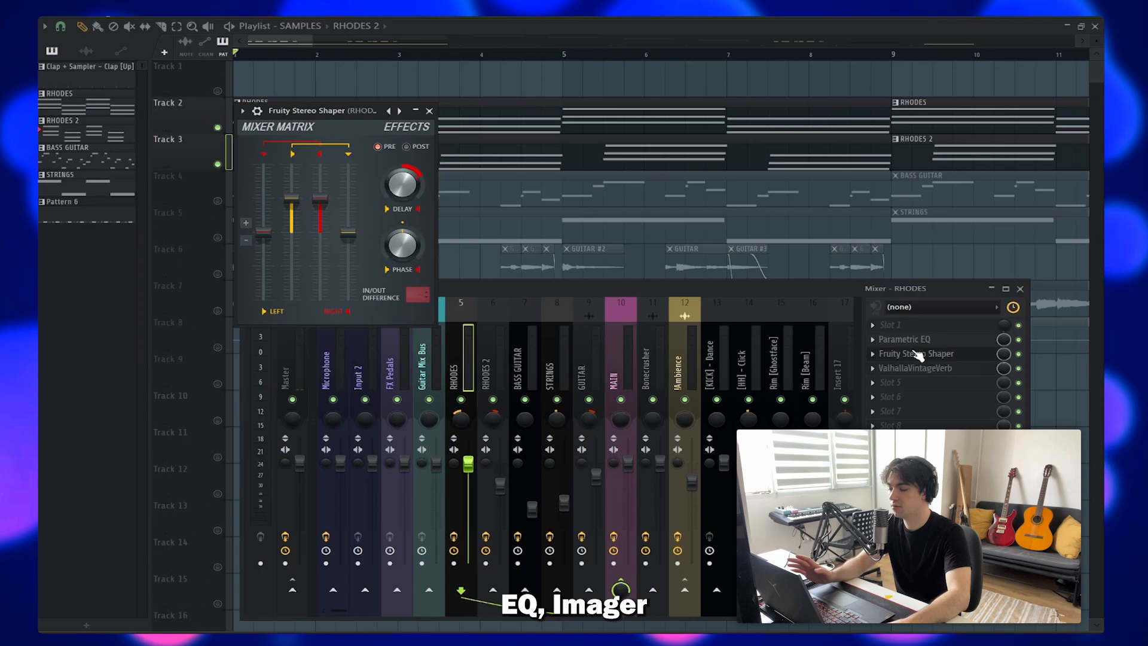
left_click(914, 353)
left_click(927, 368)
left_click(928, 368)
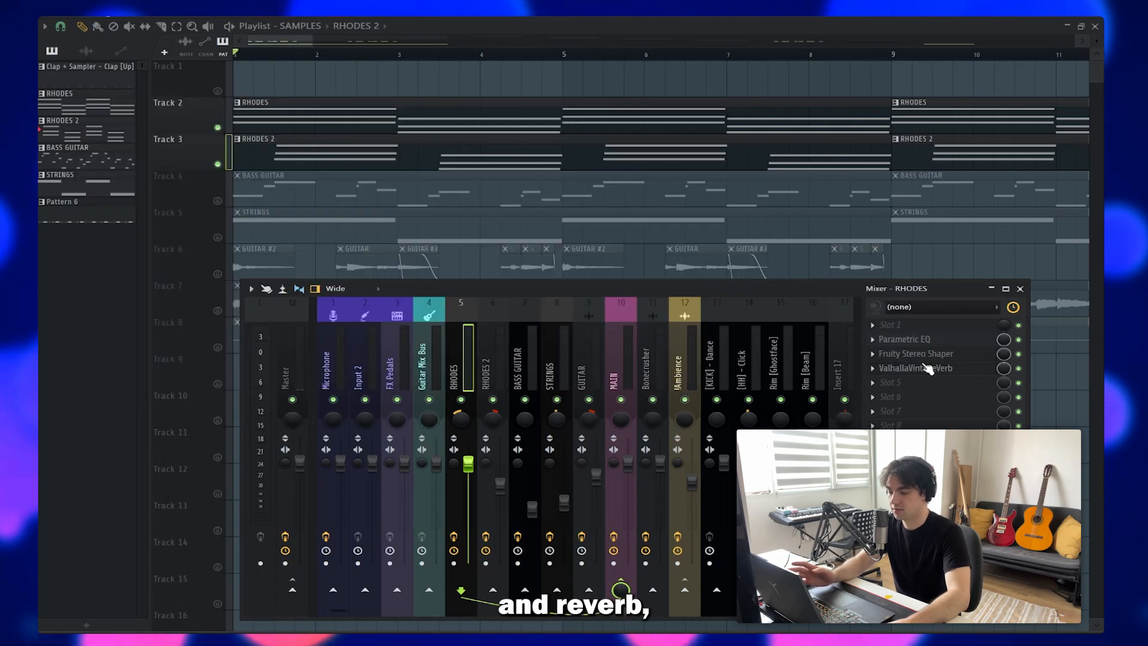
left_click(485, 358)
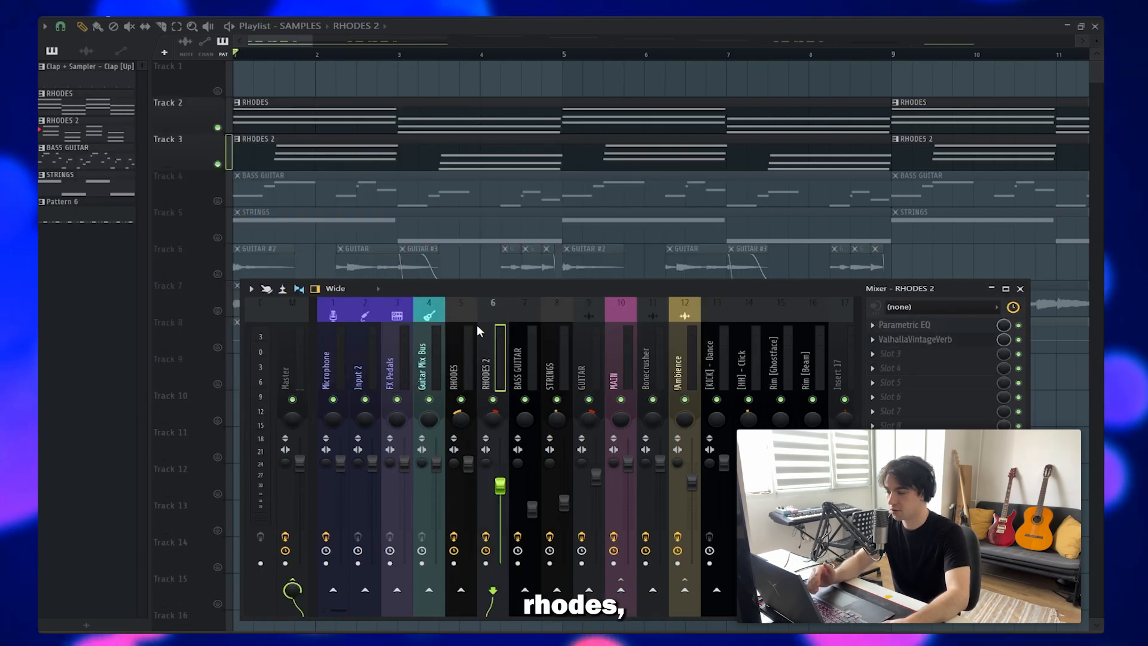
Step: Solo the BASS GUITAR playlist track and examine its bassline notes in the piano roll
right_click(219, 201)
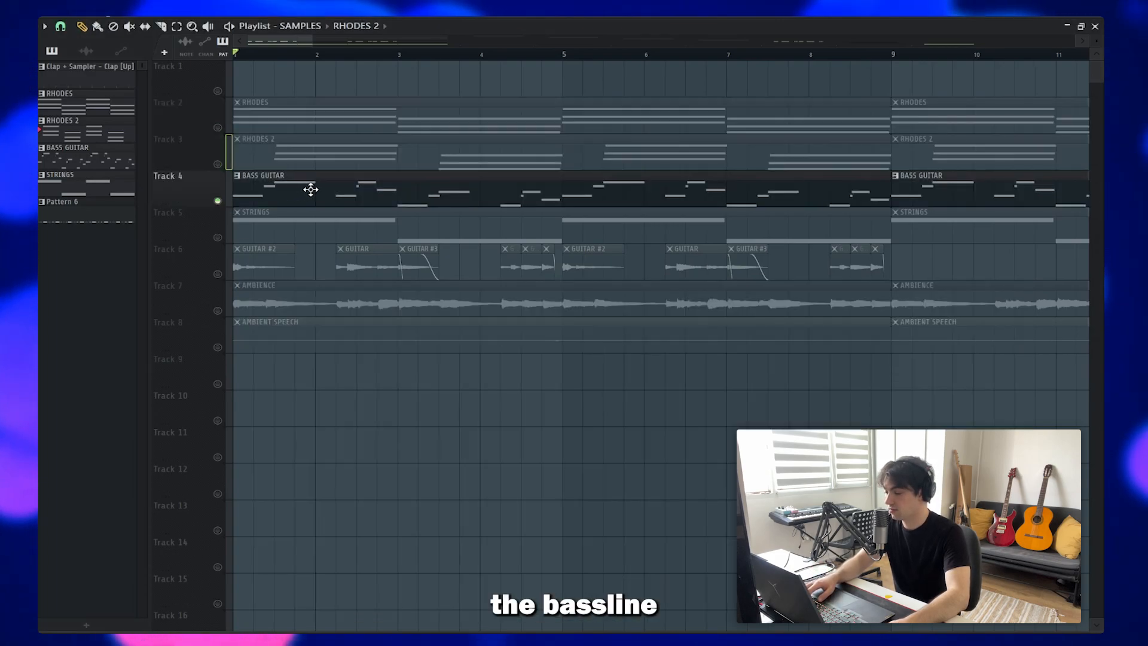
double_click(312, 185)
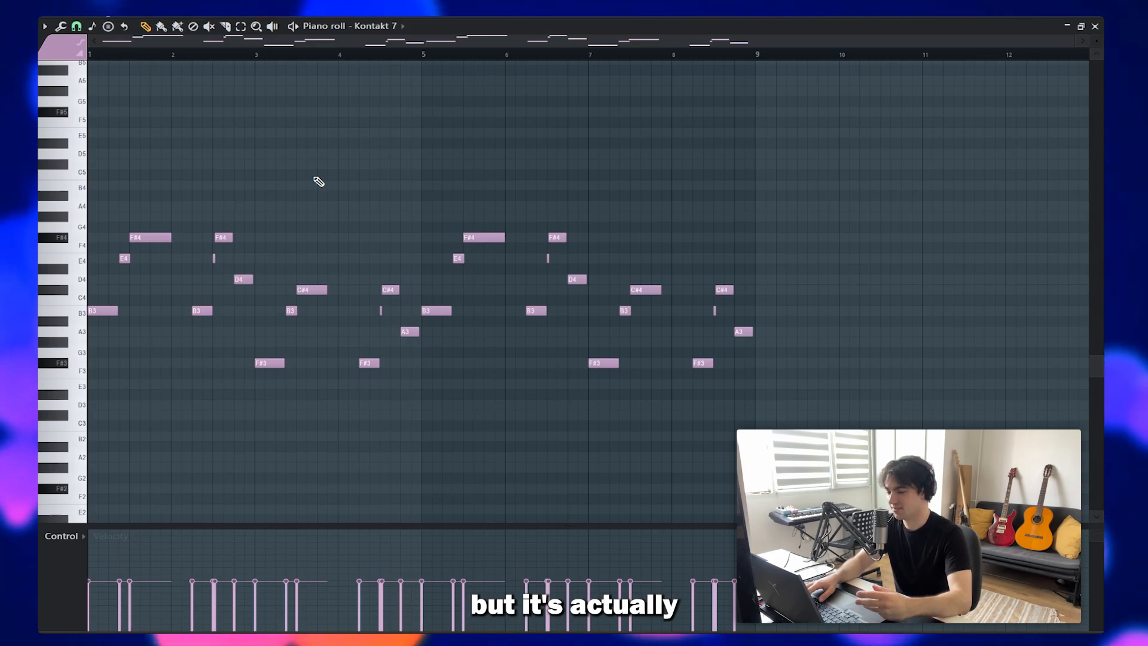
key("space")
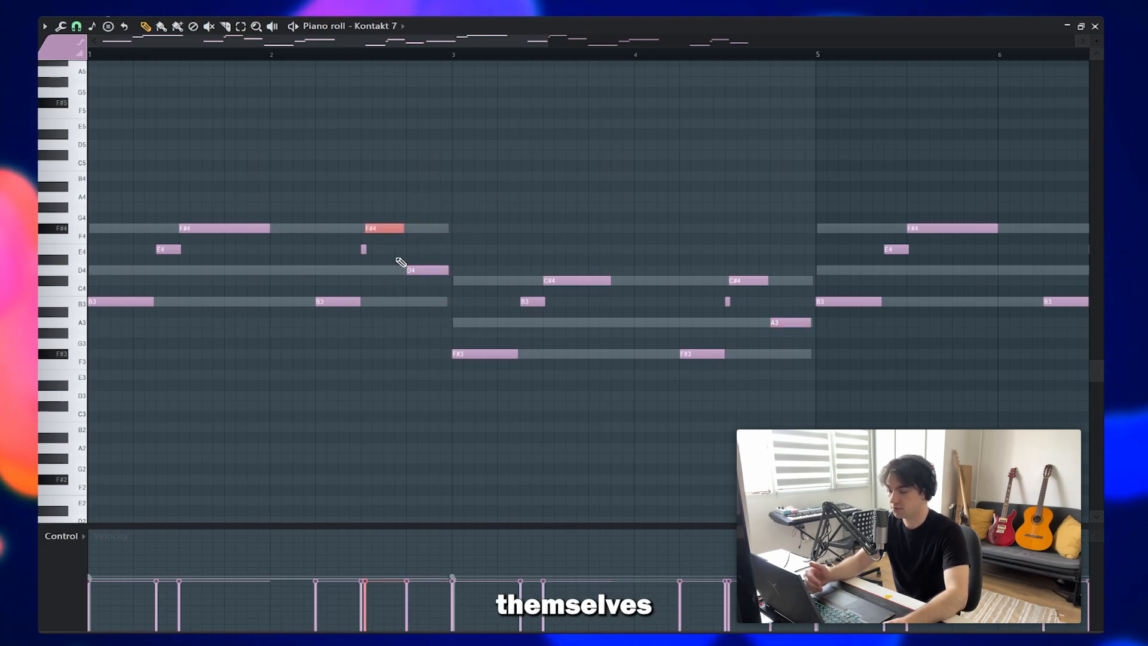
left_click_drag(274, 265, 374, 271)
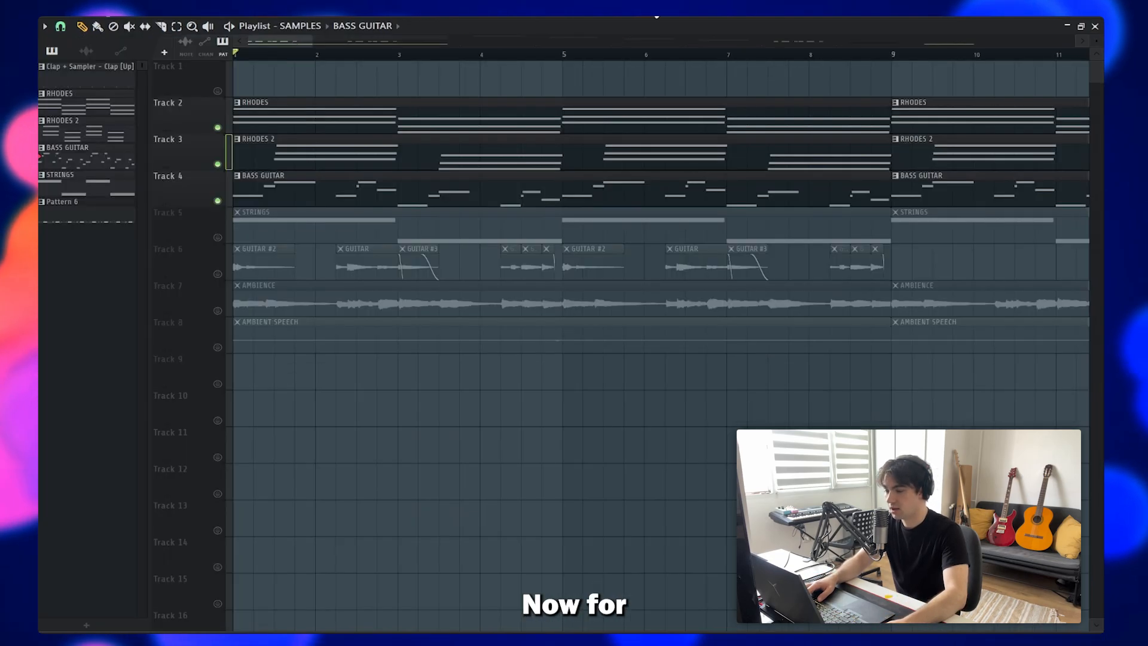
Step: Inspect the Guitar Rig 6 and Parametric EQ effects on the BASS GUITAR mixer track
key("F9")
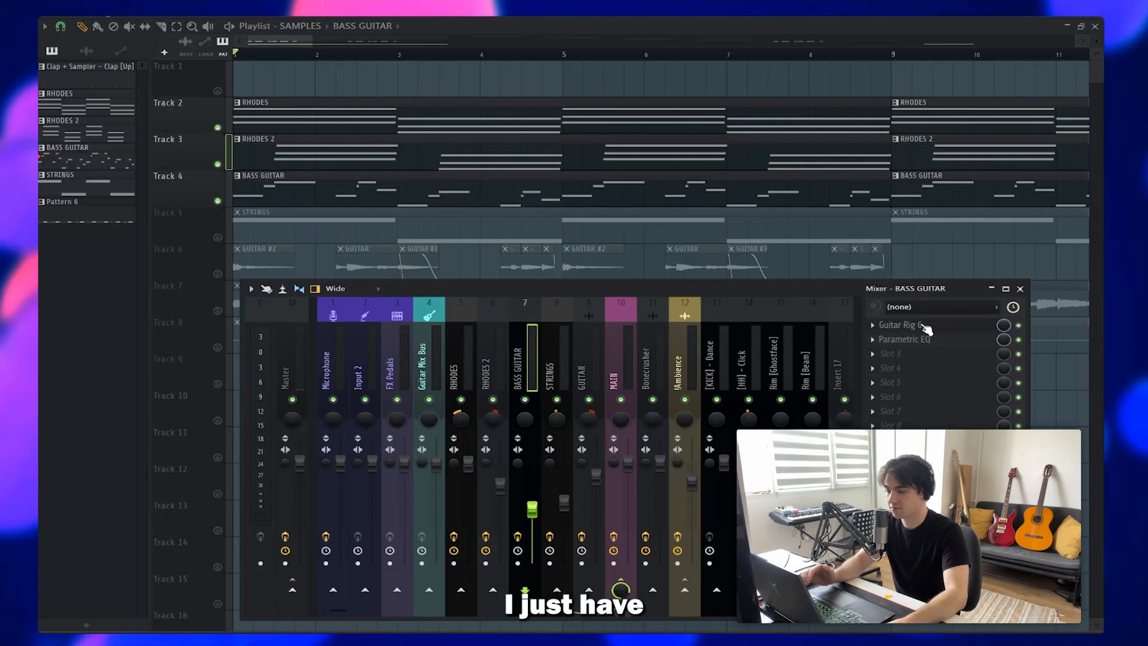
left_click(925, 325)
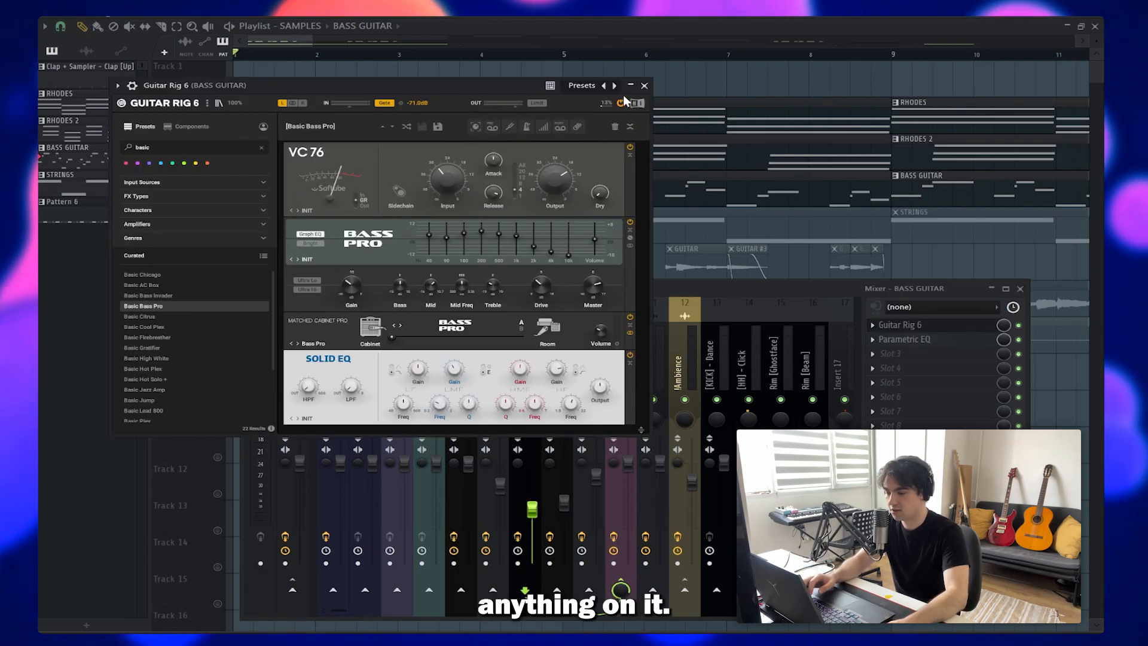
left_click(644, 86)
left_click(905, 338)
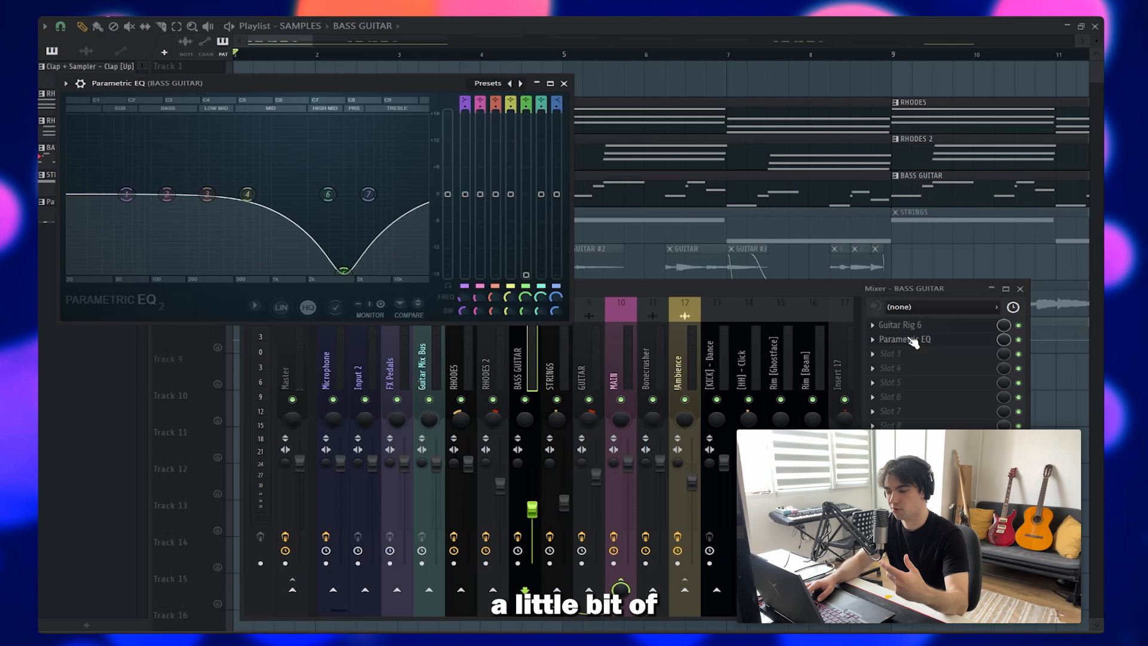
Step: Solo the BASS GUITAR mixer track during playback and listen to the processed bass
key("space")
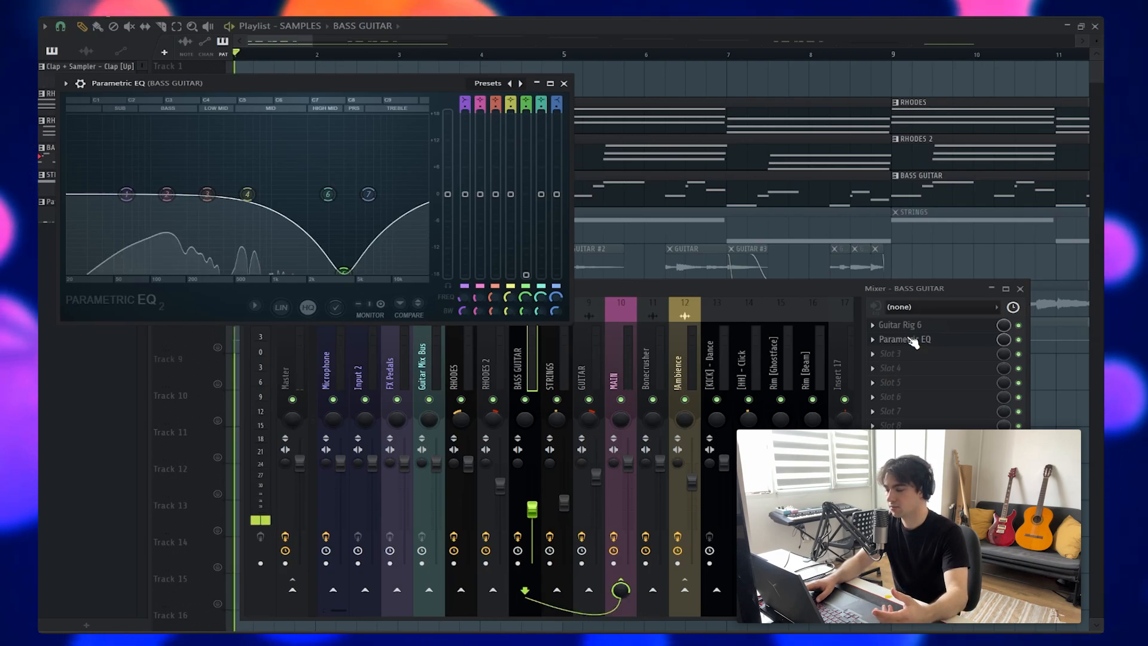
left_click(540, 406)
right_click(526, 400)
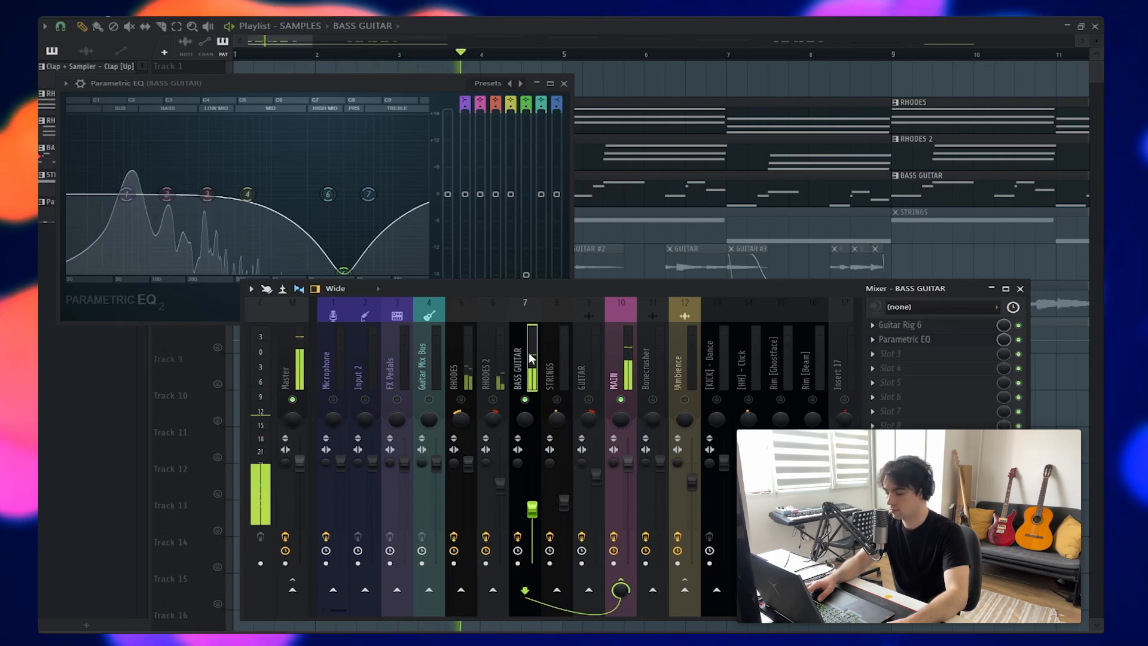
key("space")
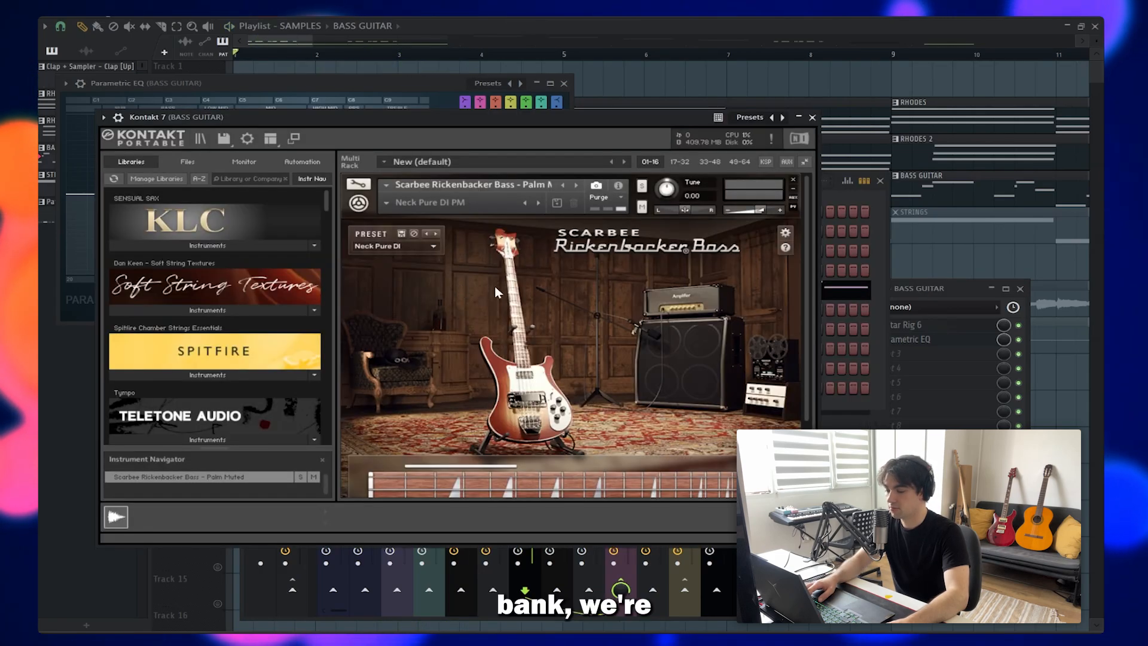
Step: Check the Neck Pure DI preset of the Scarbee Rickenbacker Bass in Kontakt 7, and close the bass plugin windows
scroll(495, 291, "down", 1)
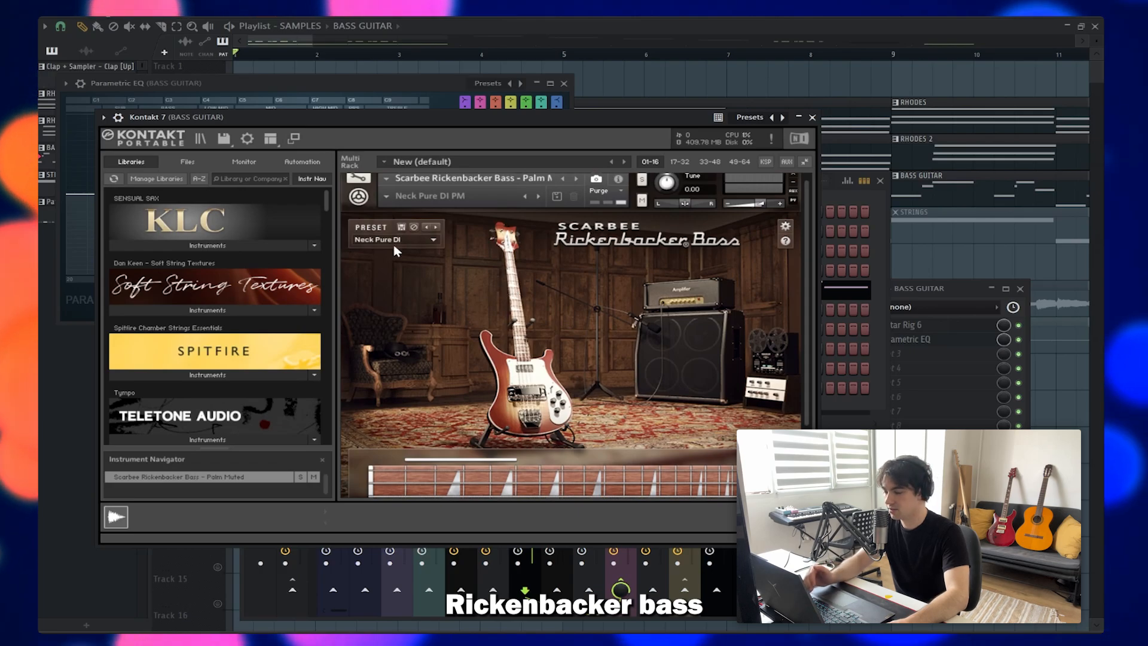
left_click(812, 117)
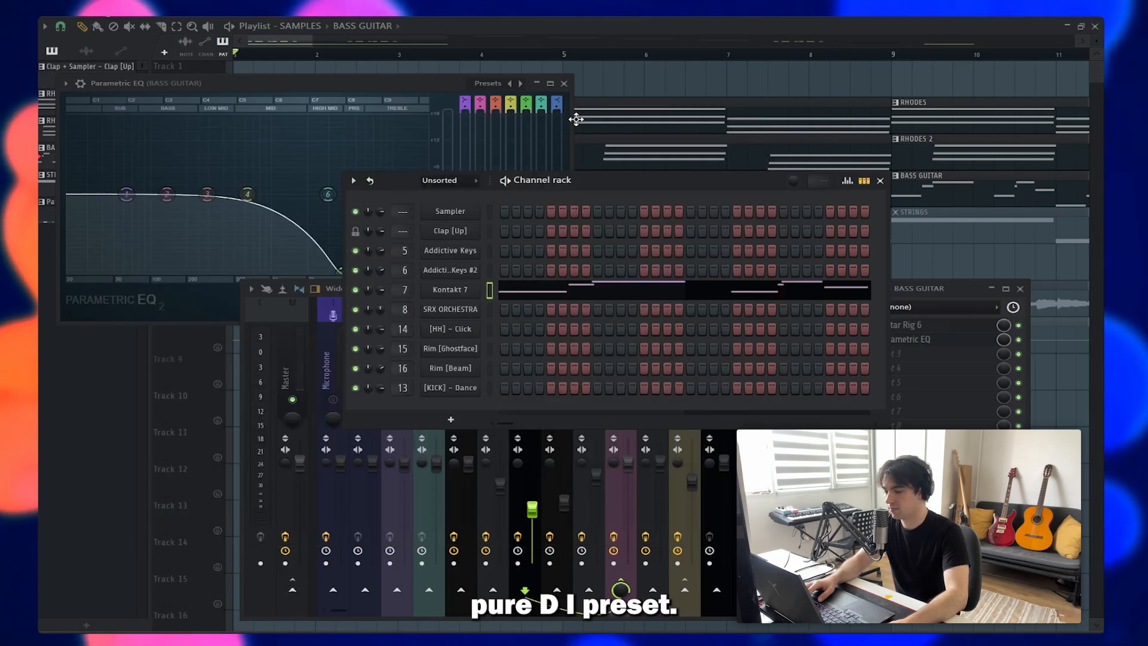
left_click(564, 84)
key("F6")
Step: Solo the STRINGS playlist track and examine the SRX ORCHESTRA channel and its root notes in the piano roll
right_click(218, 238)
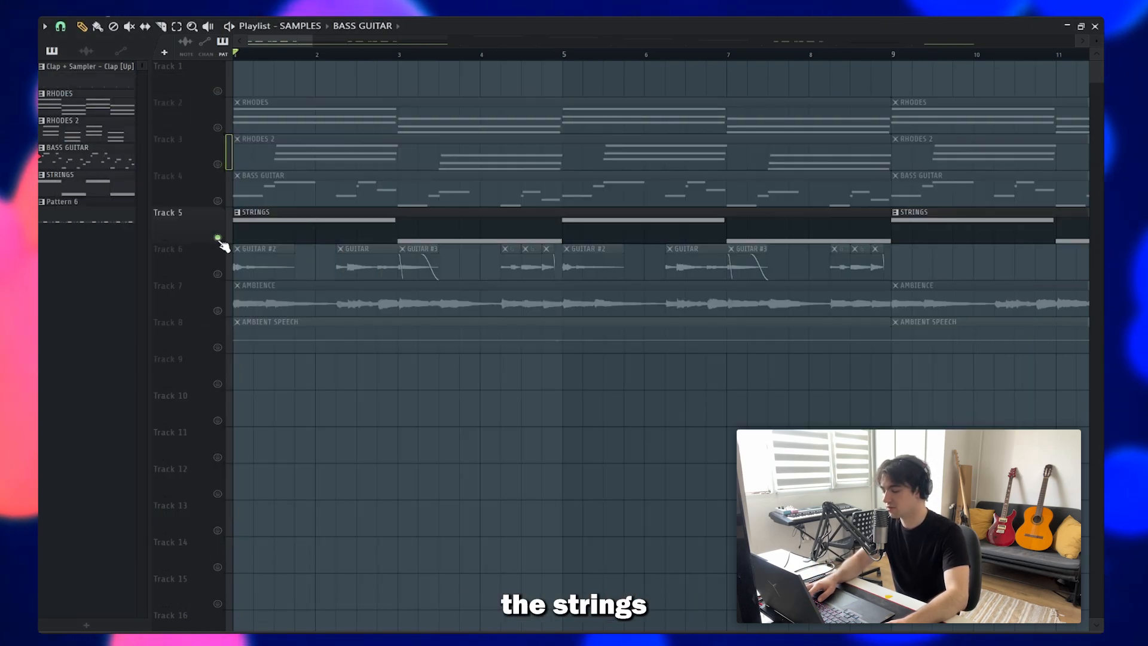
key("F6")
left_click(490, 309)
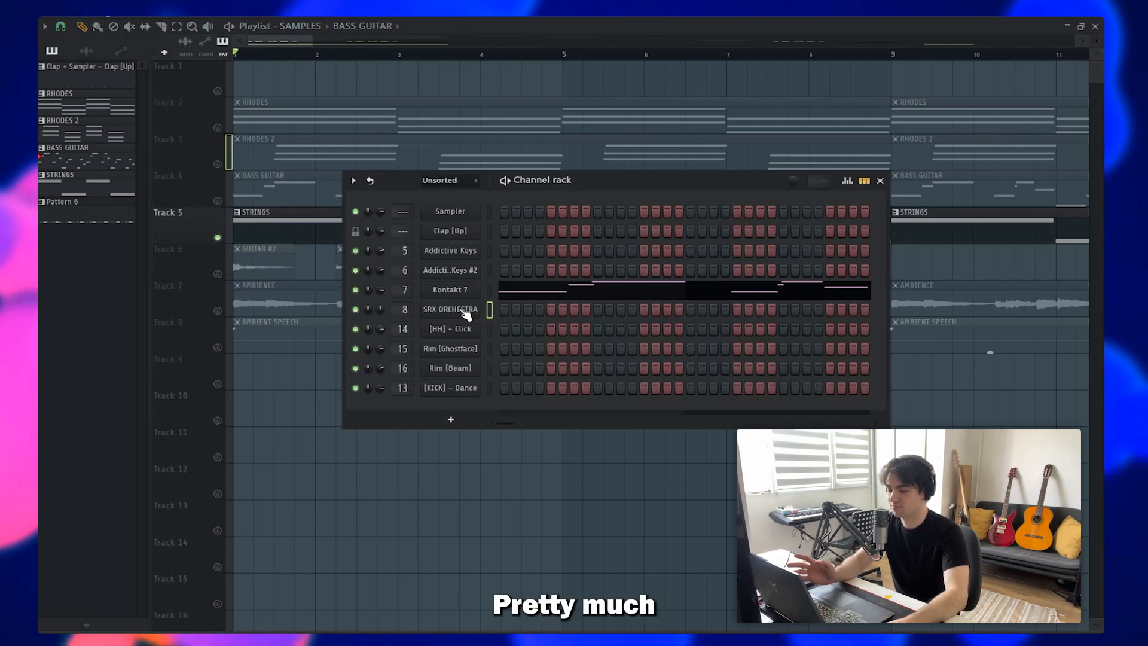
left_click(465, 311)
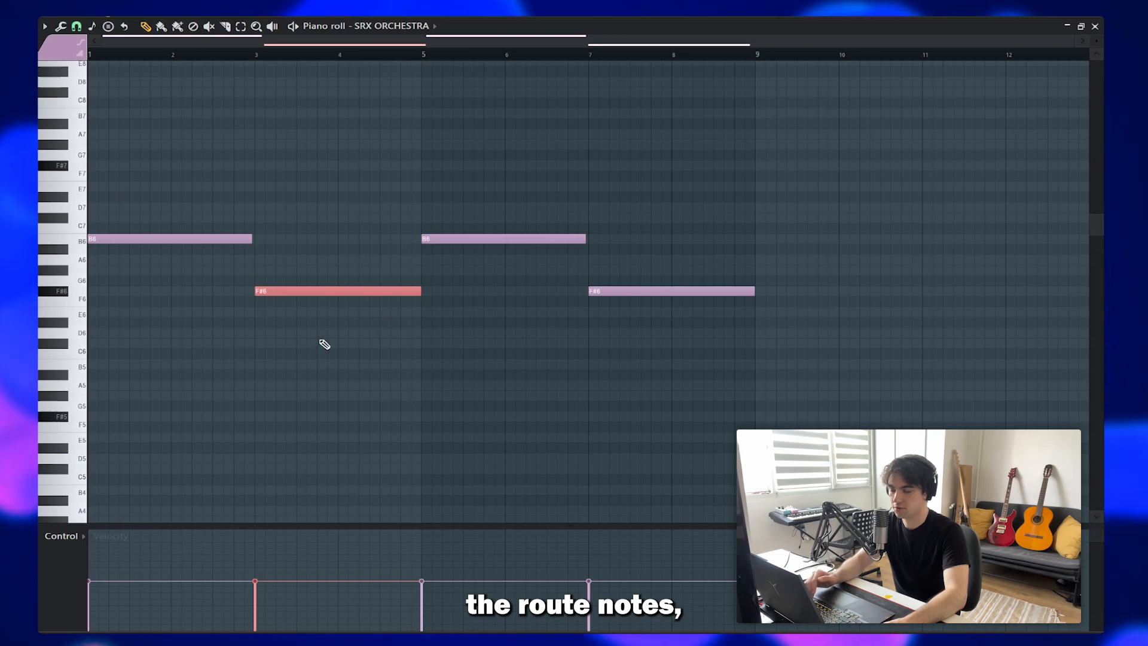
left_click(1095, 26)
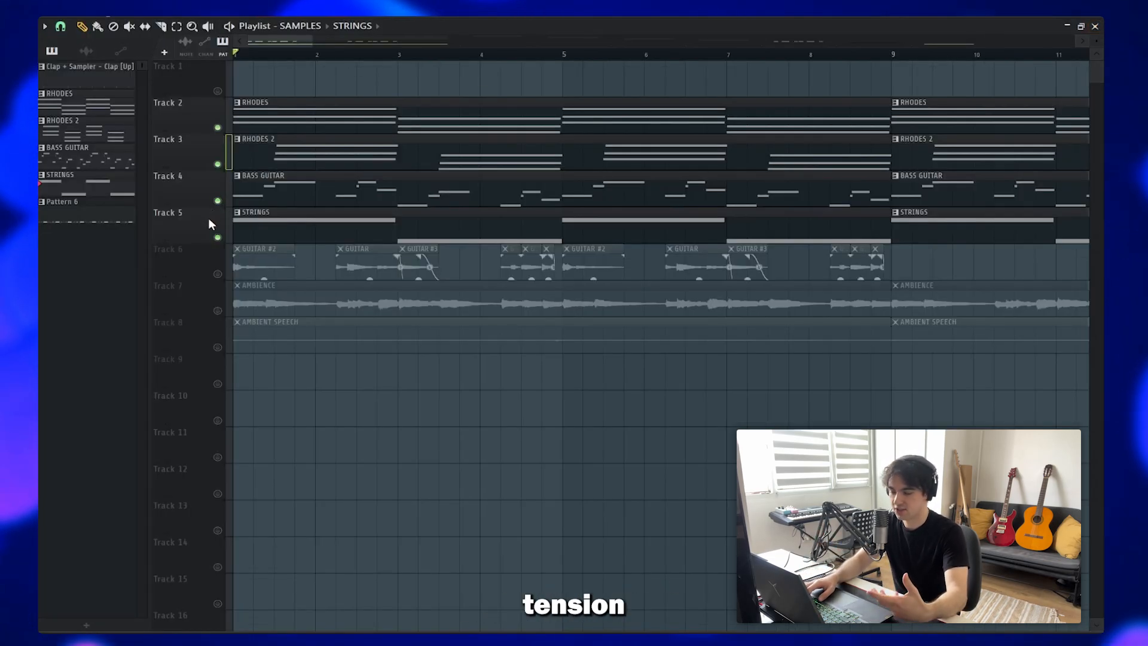
Step: Check the STRINGS mixer effect chain, and listen to the Rhodes, bass and strings tracks together
key("F9")
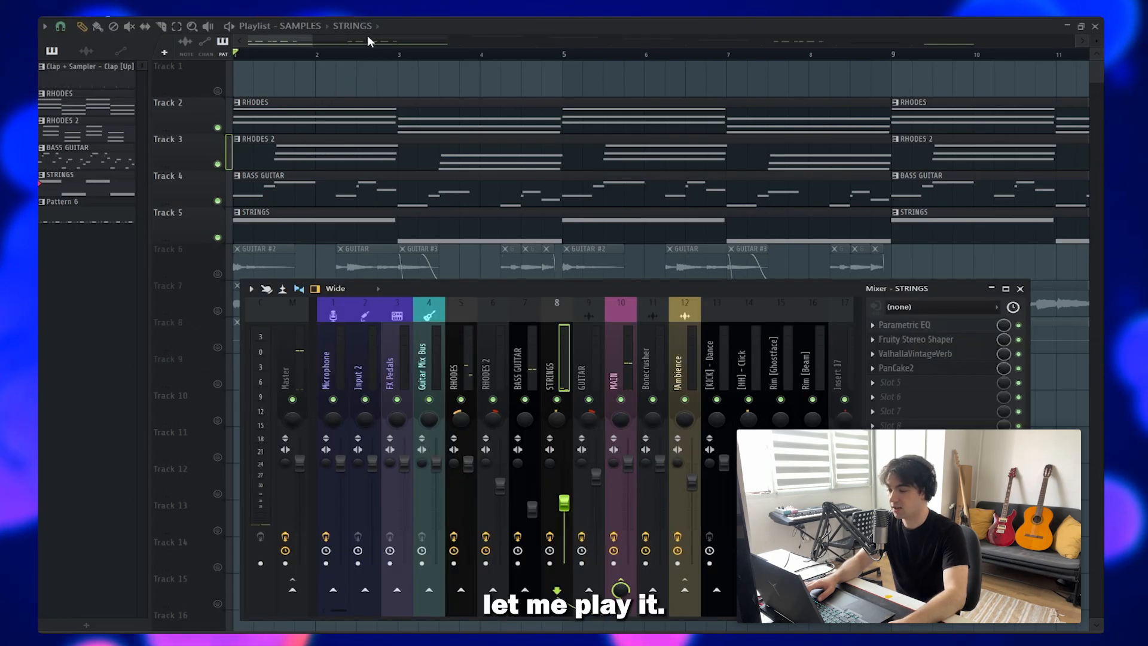
key("F9")
key("space")
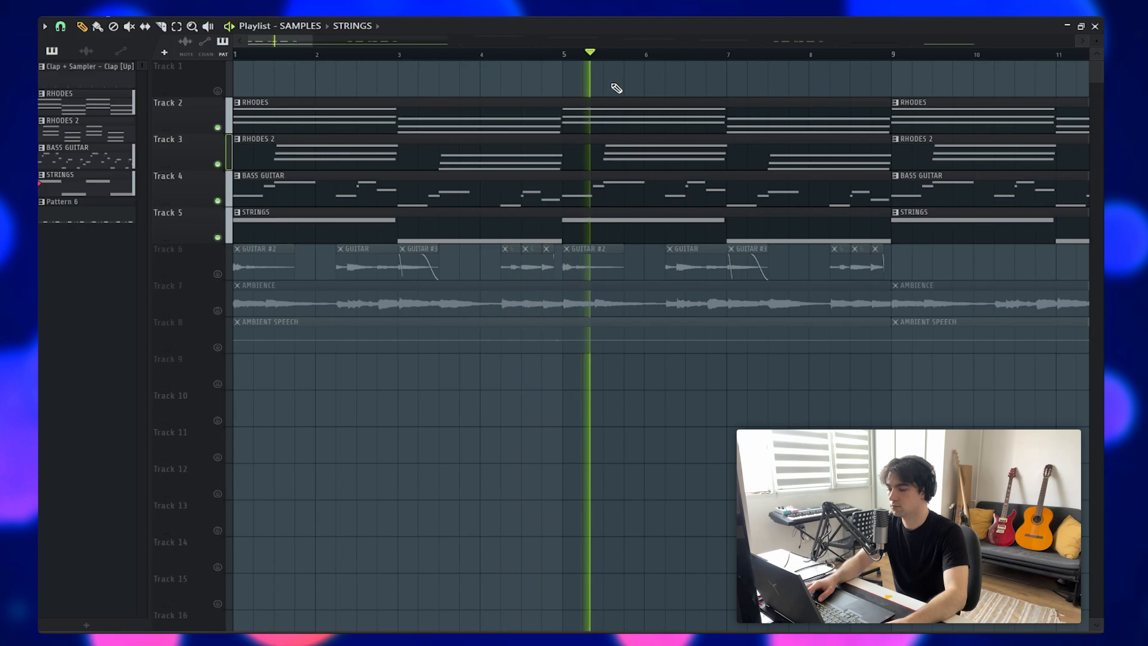
scroll(616, 87, "down", 3)
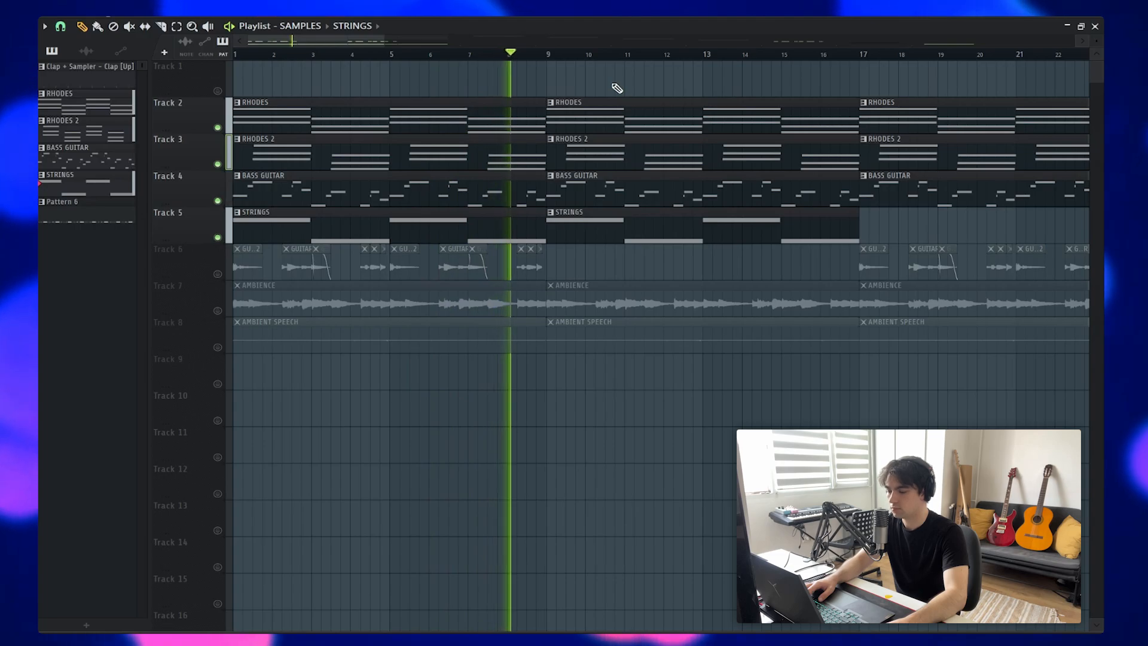
key("space")
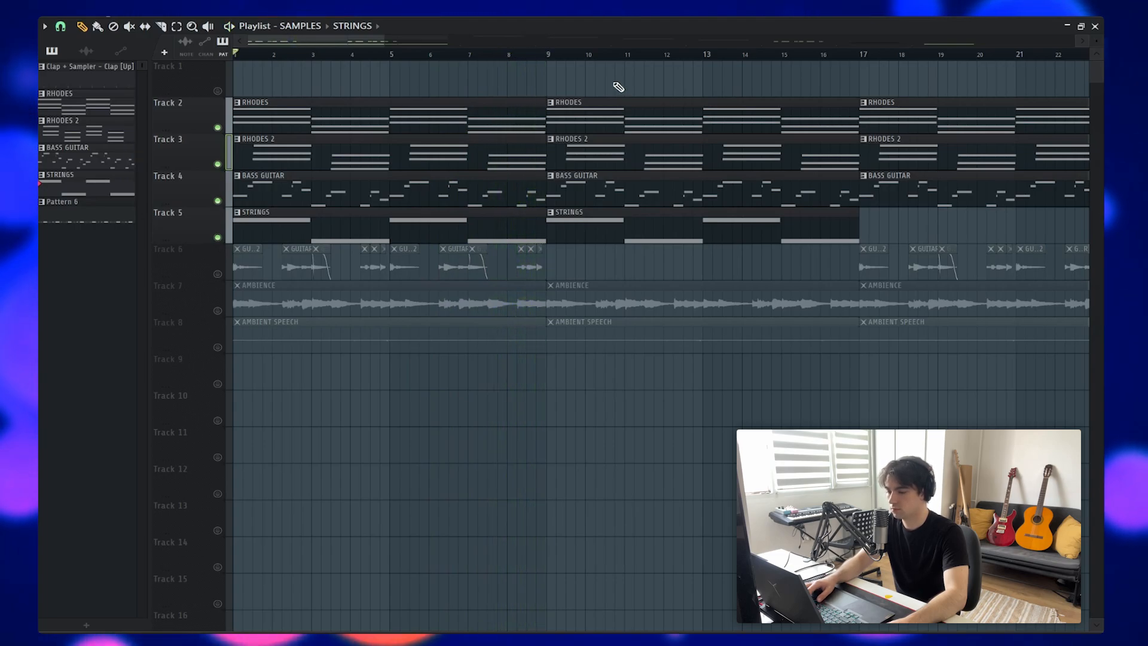
Step: Inspect the STRINGS mixer effects: Parametric EQ, Fruity Stereo Shaper, ValhallaVintageVerb and PanCake2
key("F9")
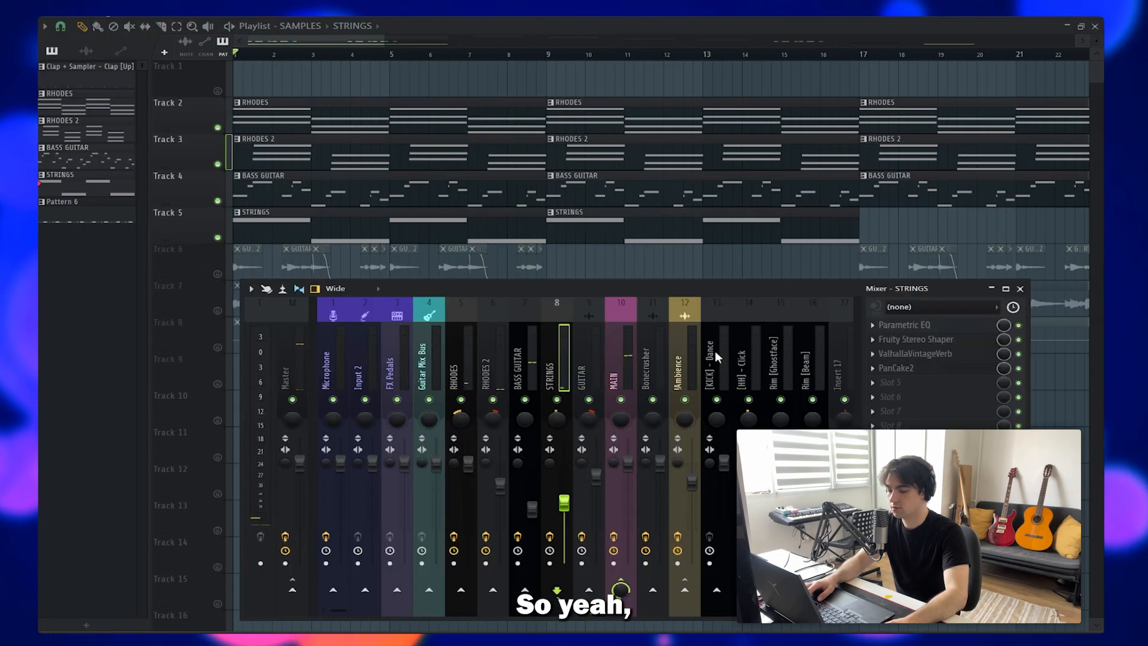
left_click(947, 328)
left_click(948, 326)
left_click(950, 339)
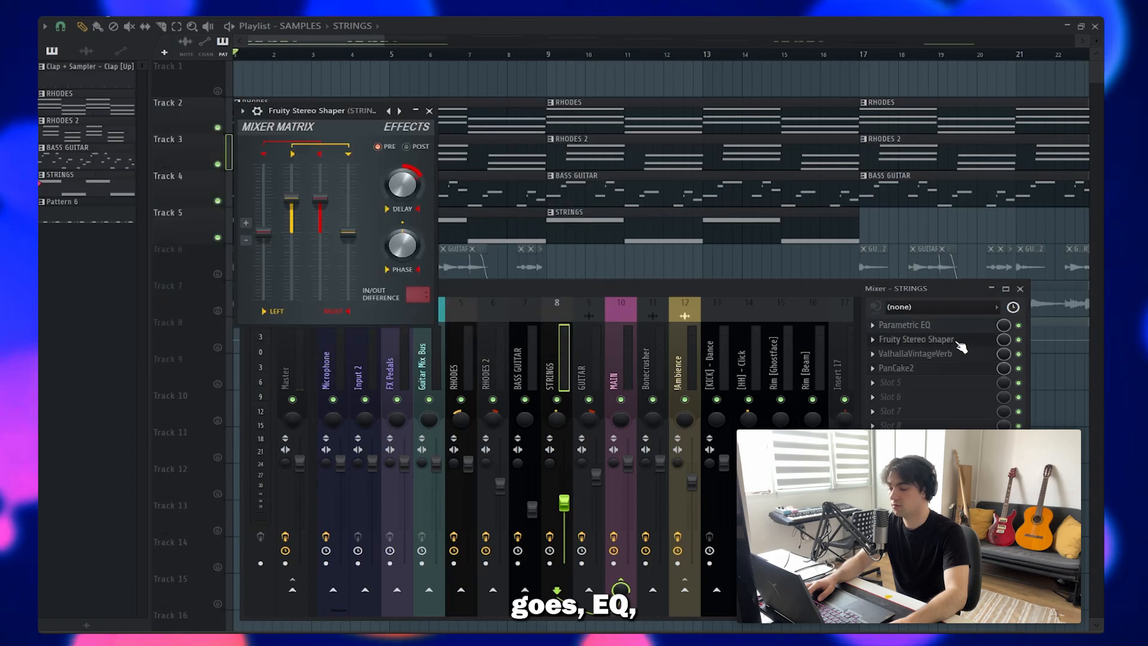
left_click(952, 339)
left_click(964, 356)
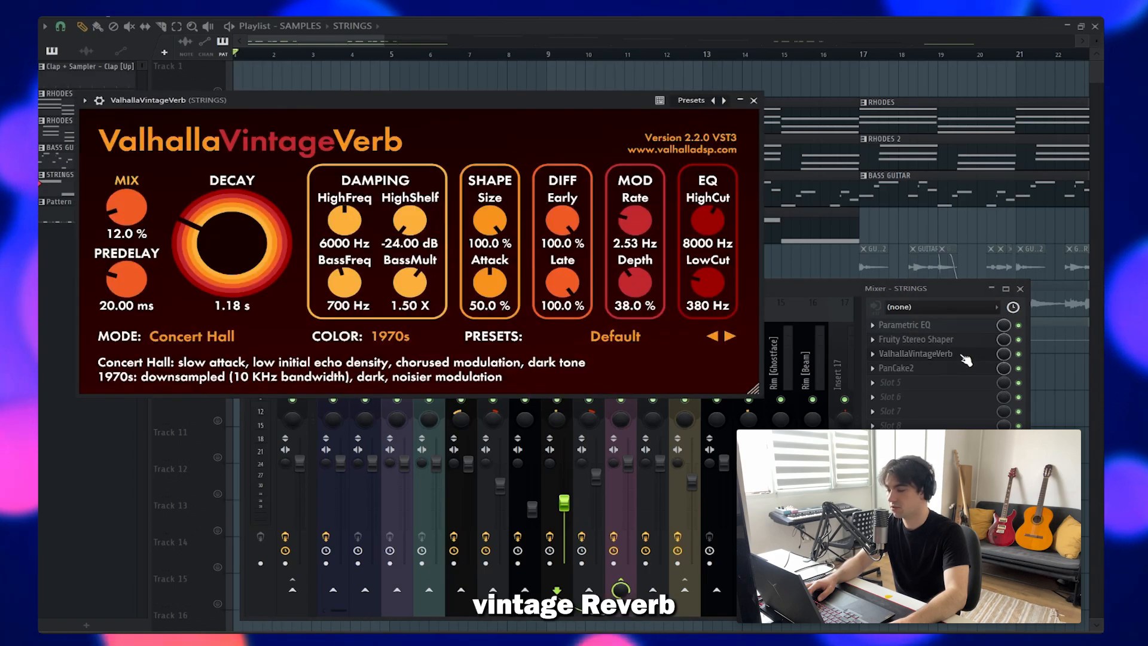
left_click(965, 356)
left_click(958, 370)
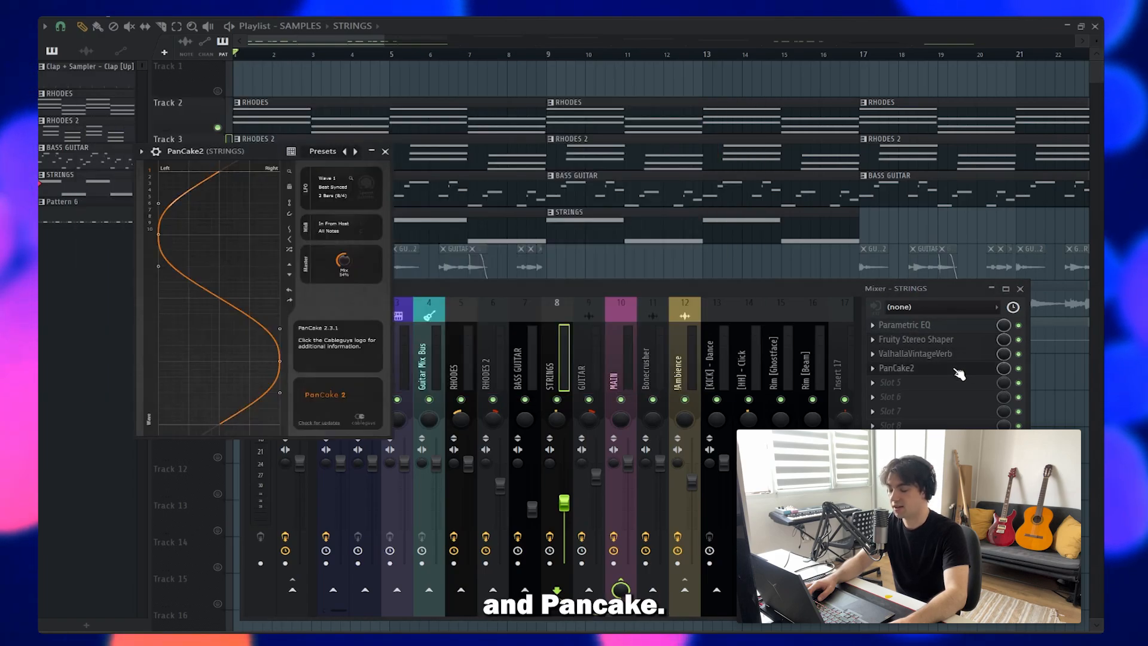
left_click(959, 372)
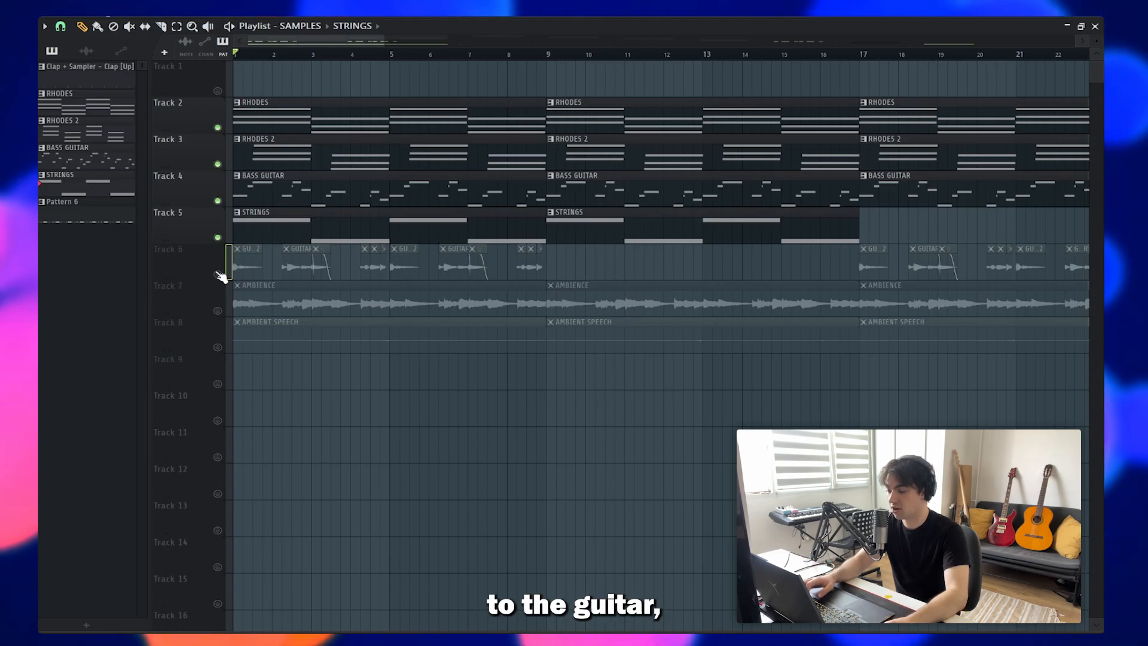
Step: Solo the guitar playlist track and listen to it both with and without the GUITAR mixer effects
right_click(218, 274)
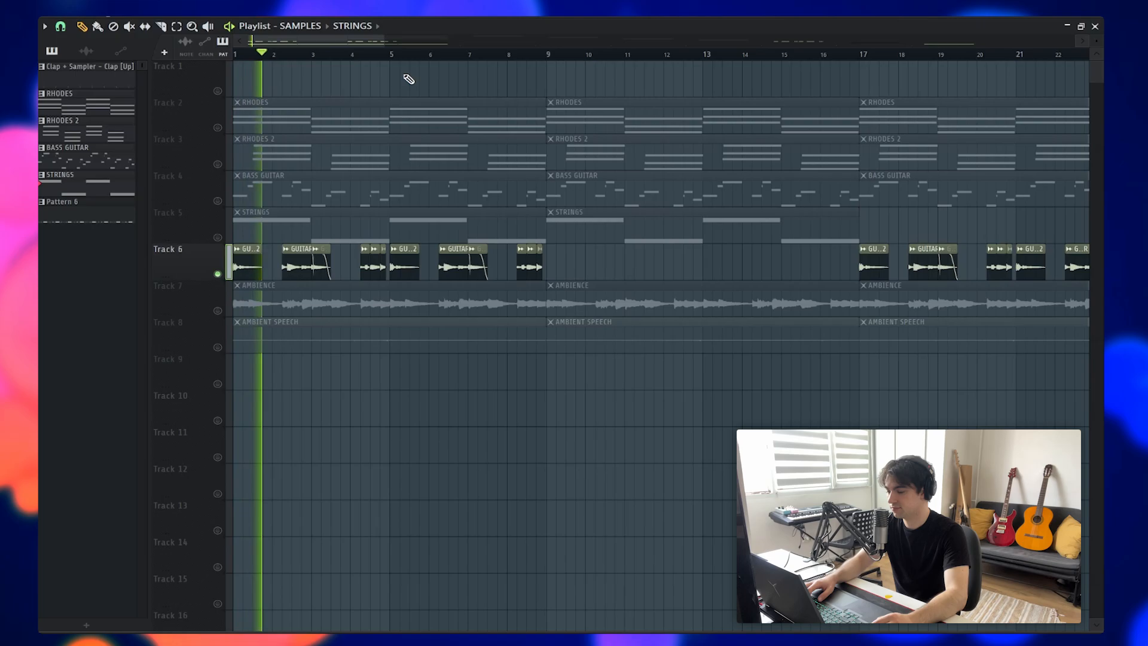
scroll(387, 86, "up", 4)
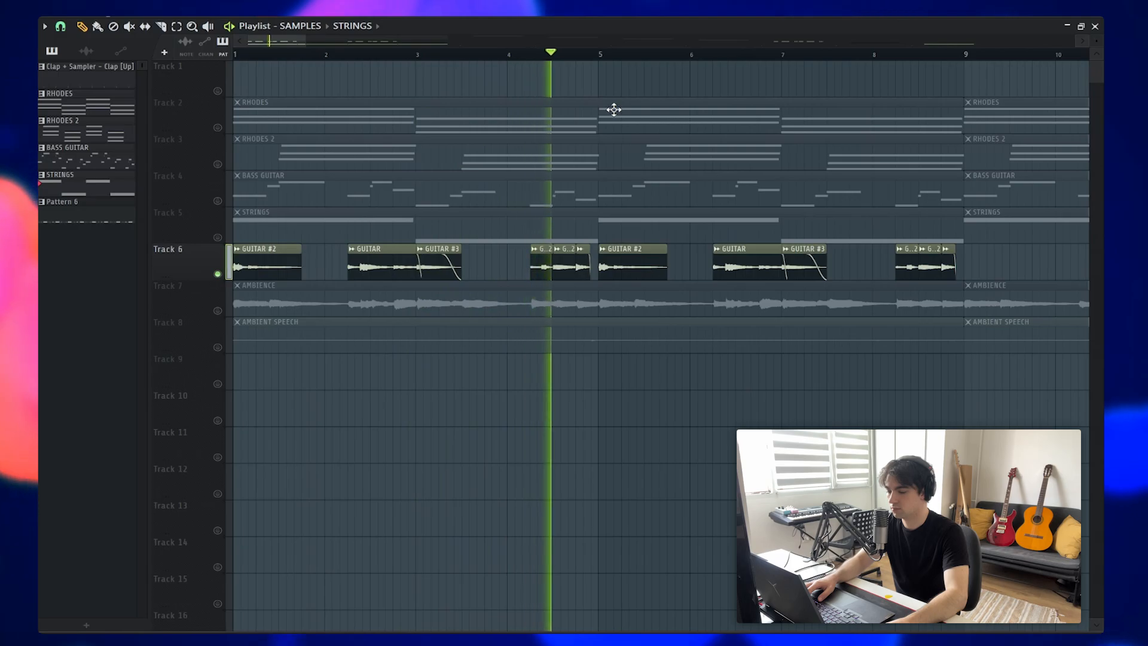
key("space")
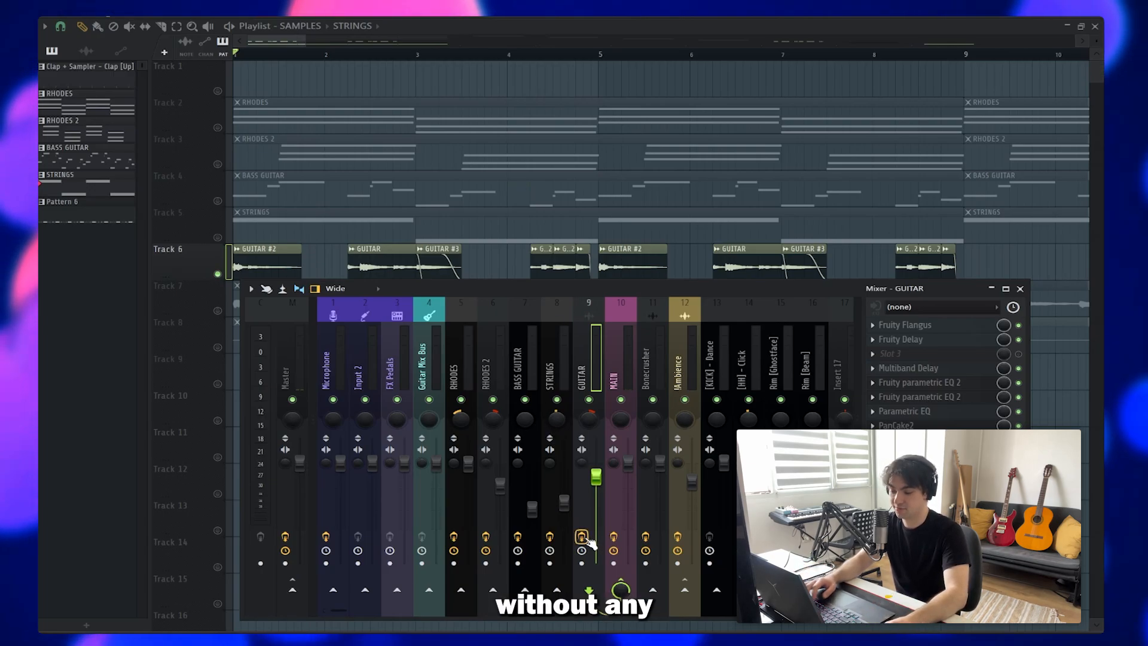
key("space")
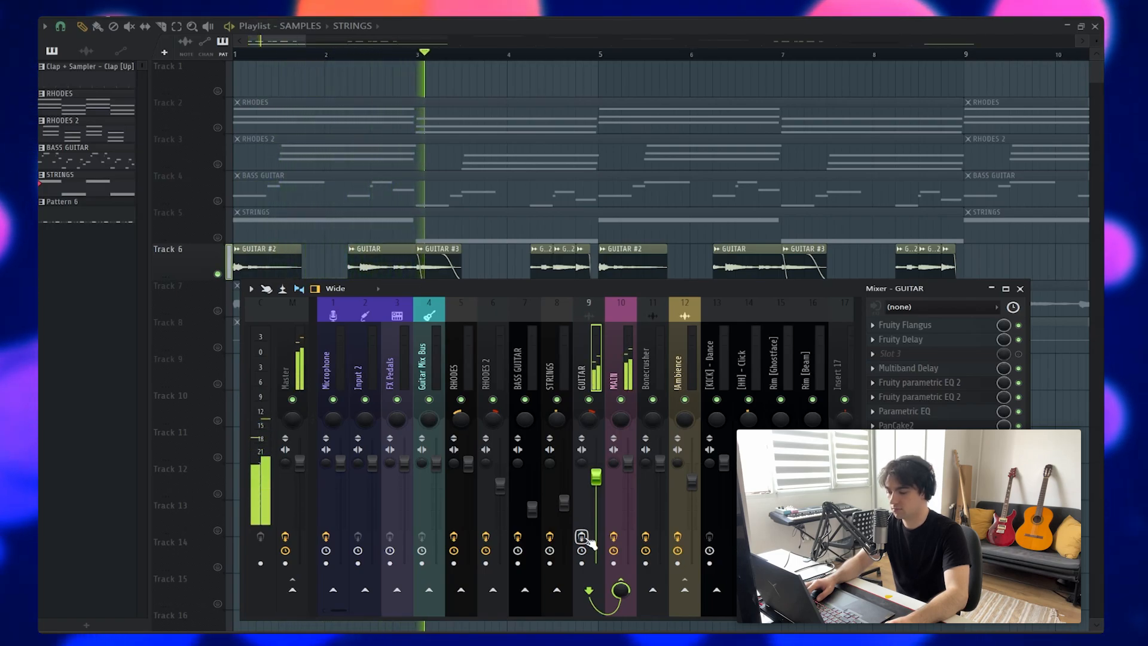
key("space")
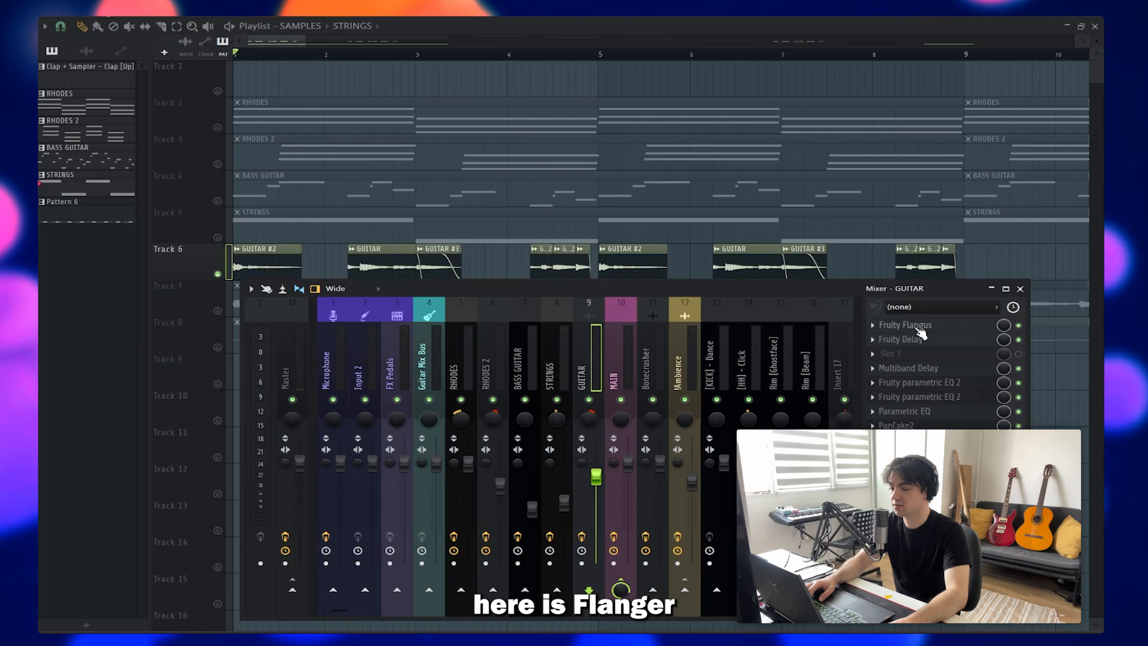
Step: Inspect the GUITAR effect chain, including Fruity Flangus, Fruity Delay, Multiband Delay, the parametric EQs and PanCake2, and close the mixer
left_click(918, 329)
left_click(920, 327)
left_click(921, 338)
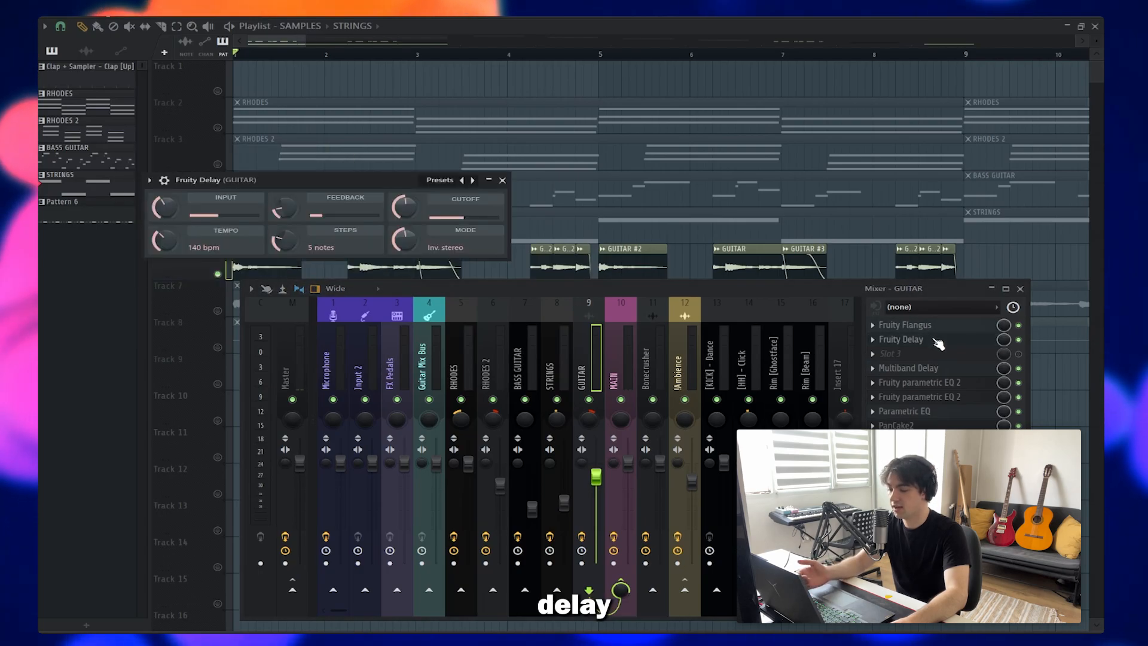
left_click(923, 338)
left_click(946, 368)
left_click(945, 368)
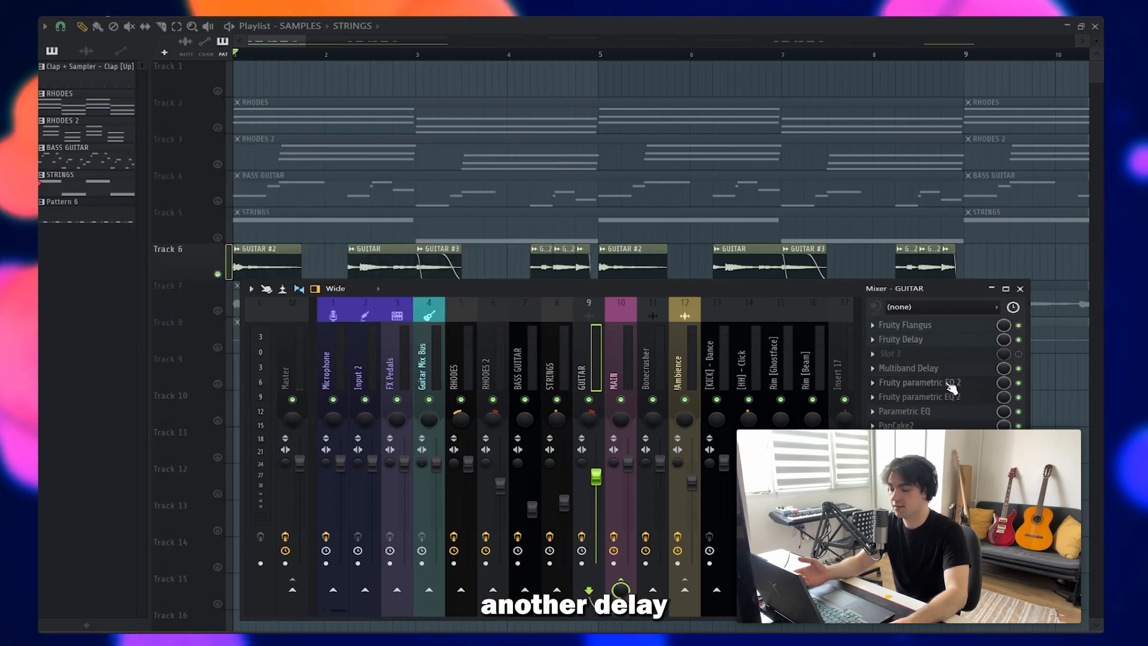
left_click(949, 383)
left_click(949, 383)
left_click(950, 397)
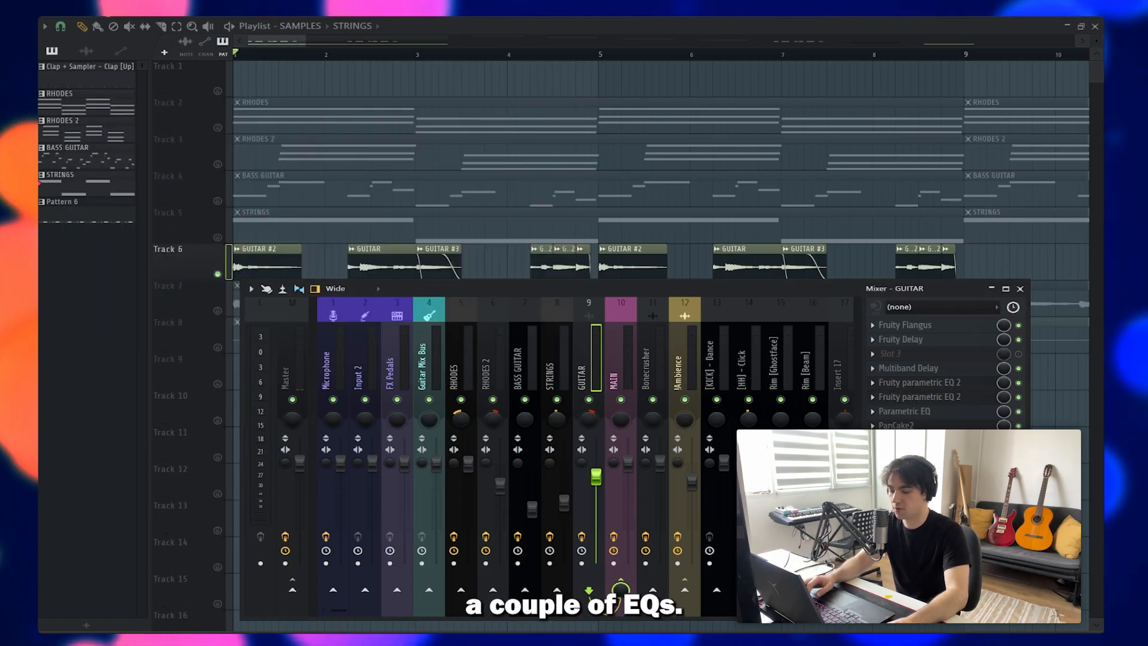
left_click(933, 428)
left_click(933, 428)
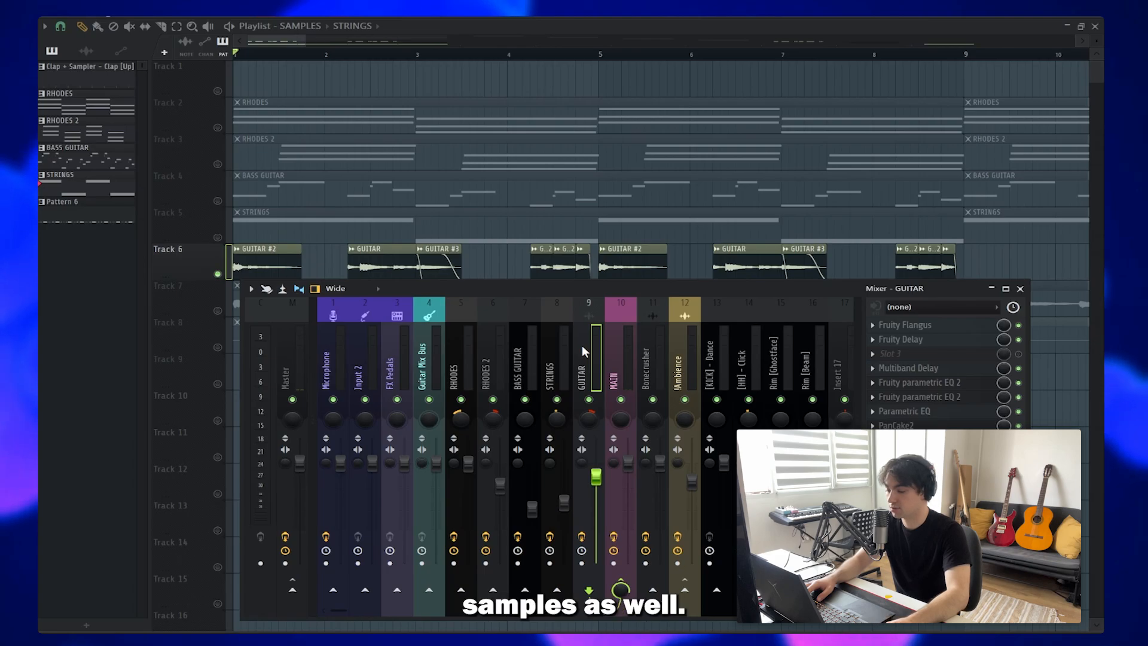
key("F9")
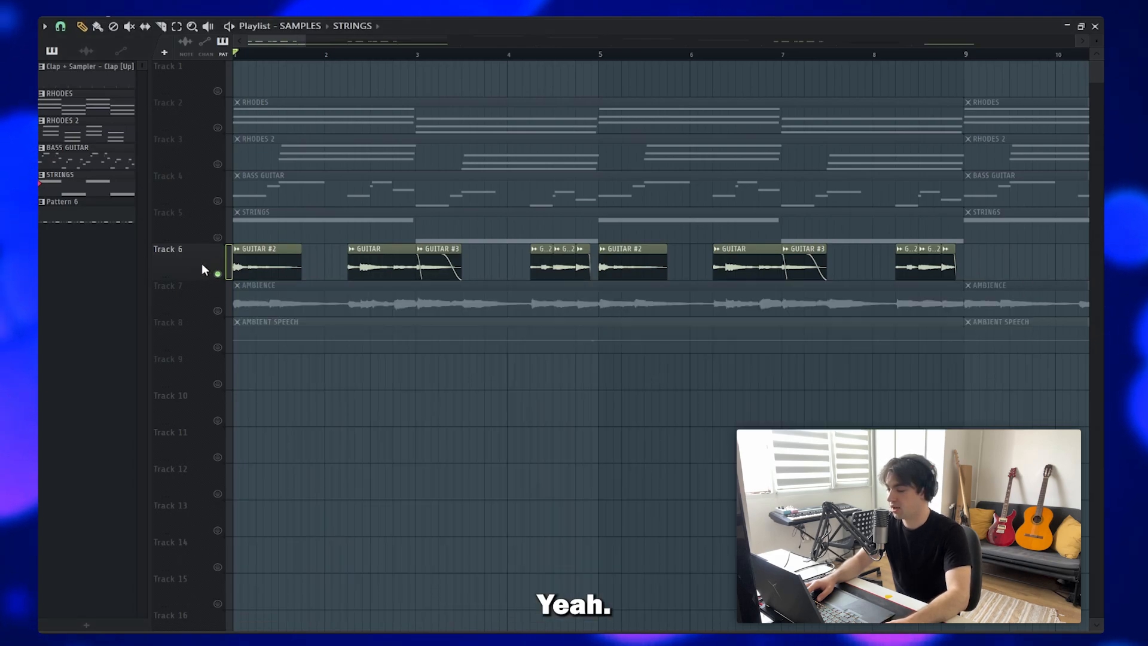
Step: Solo the AMBIENCE track and select the Rhodes, bass, strings and guitar clips across the first eight bars
right_click(218, 311)
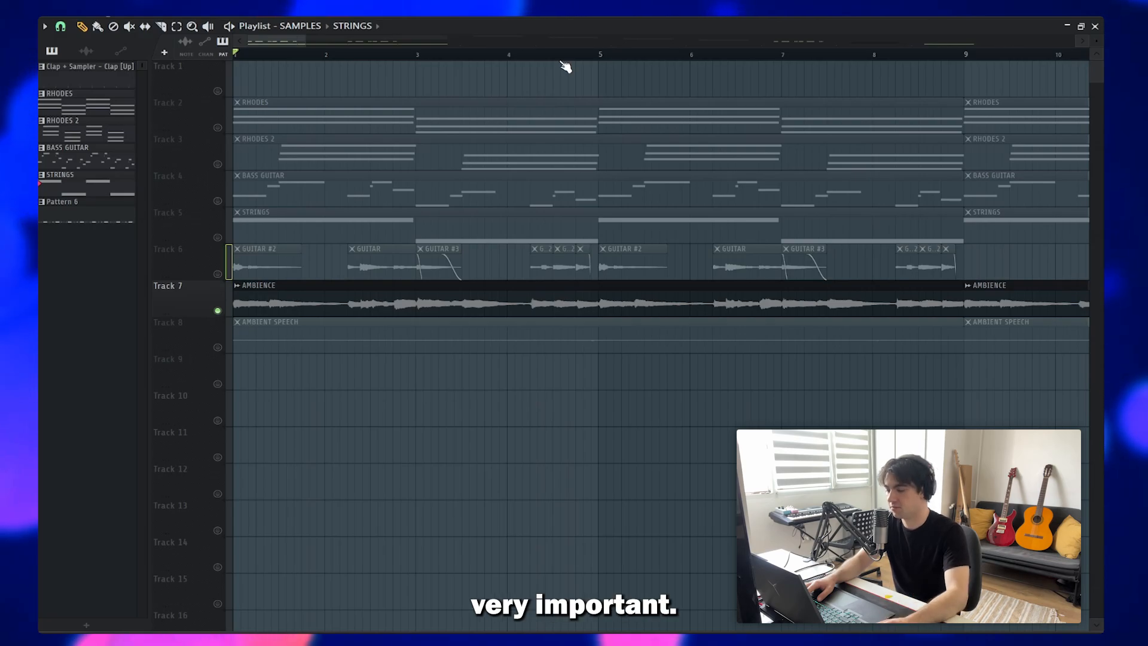
scroll(522, 123, "down", 3)
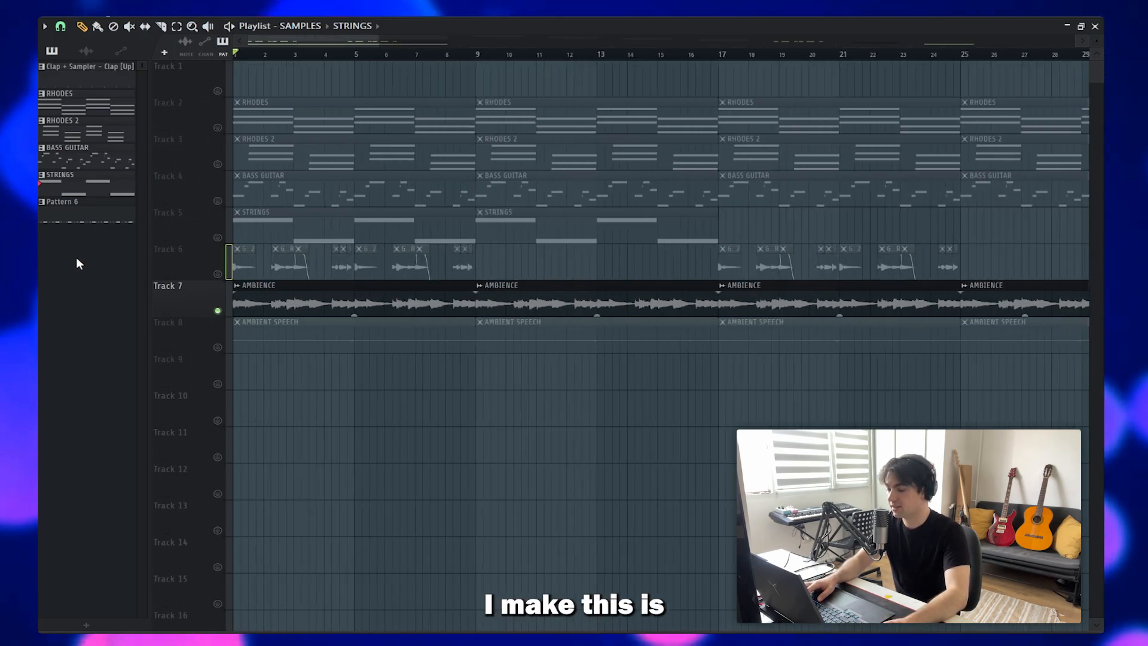
left_click_drag(242, 60, 675, 280)
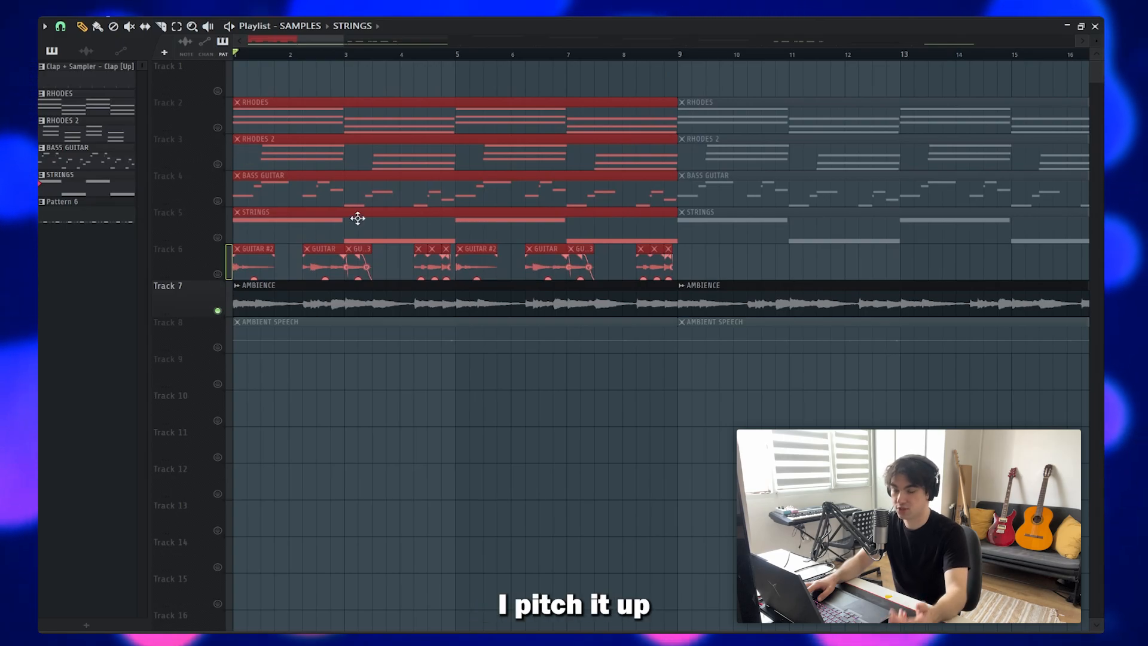
Step: Check the AMBIENCE audio clip settings and the effect chain of its Bonecrusher mixer track
double_click(514, 295)
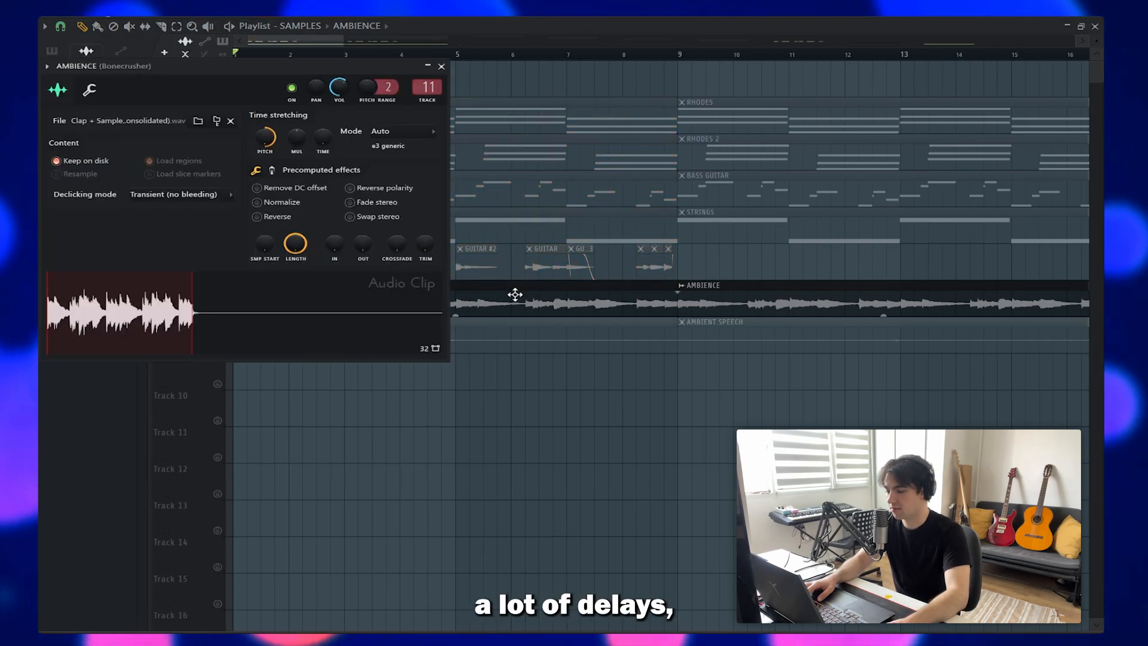
key("F9")
scroll(550, 351, "down", 4)
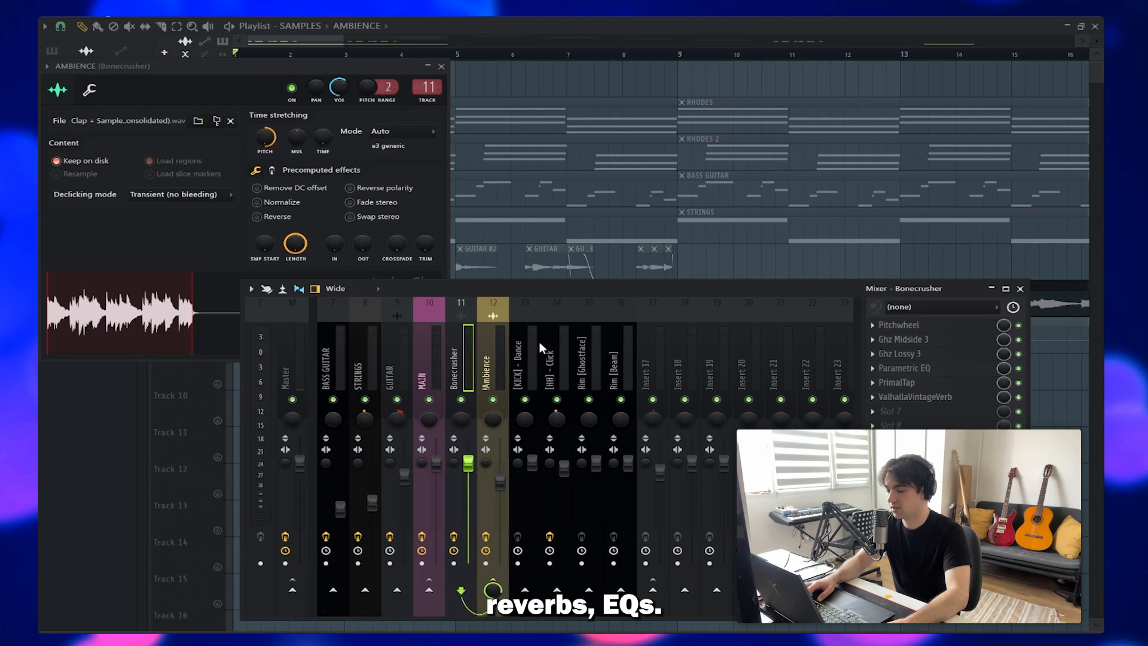
scroll(538, 349, "up", 3)
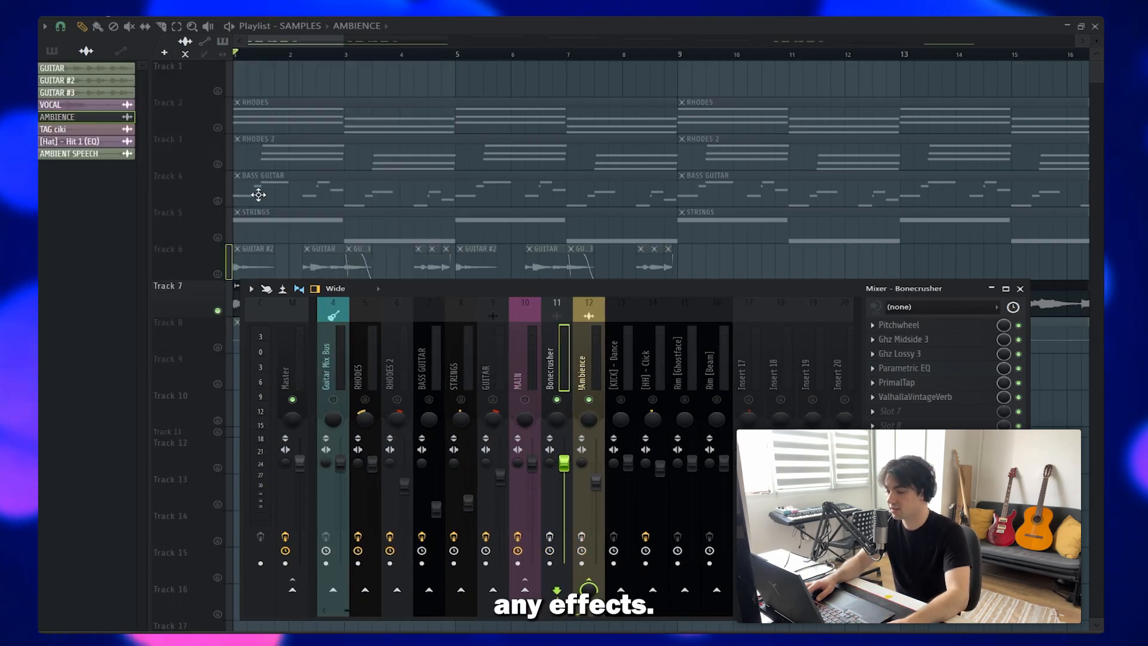
Step: Compare the soloed AMBIENCE layer without and with the Bonecrusher and !Ambience mixer effects, and view the !Ambience chain
key("space")
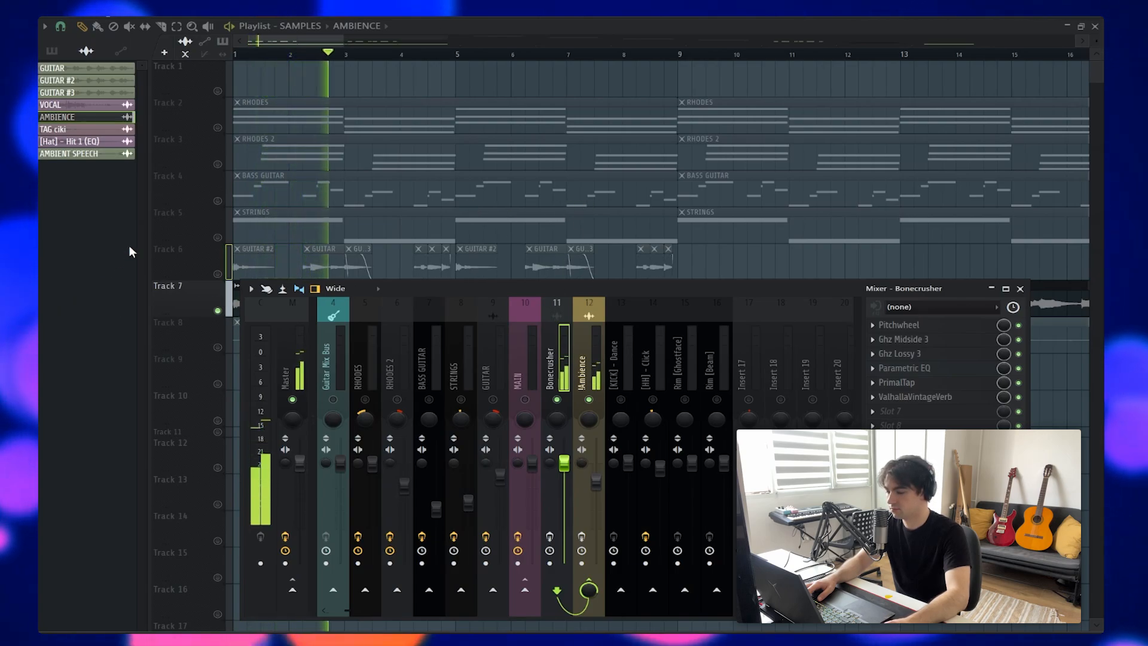
scroll(461, 128, "down", 2)
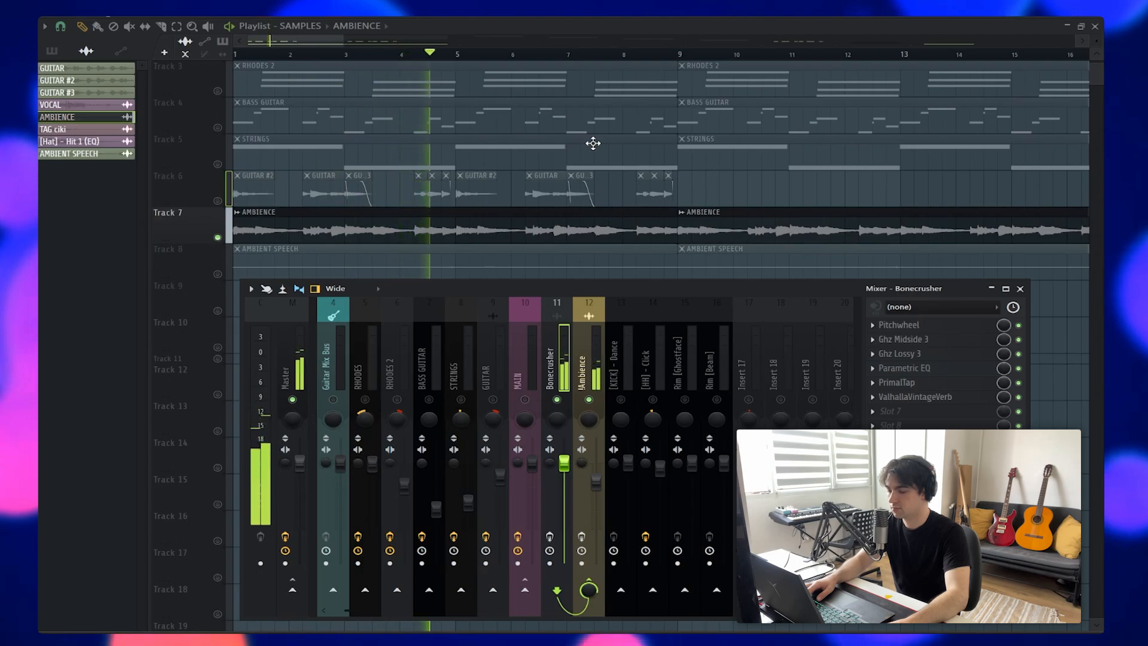
key("space")
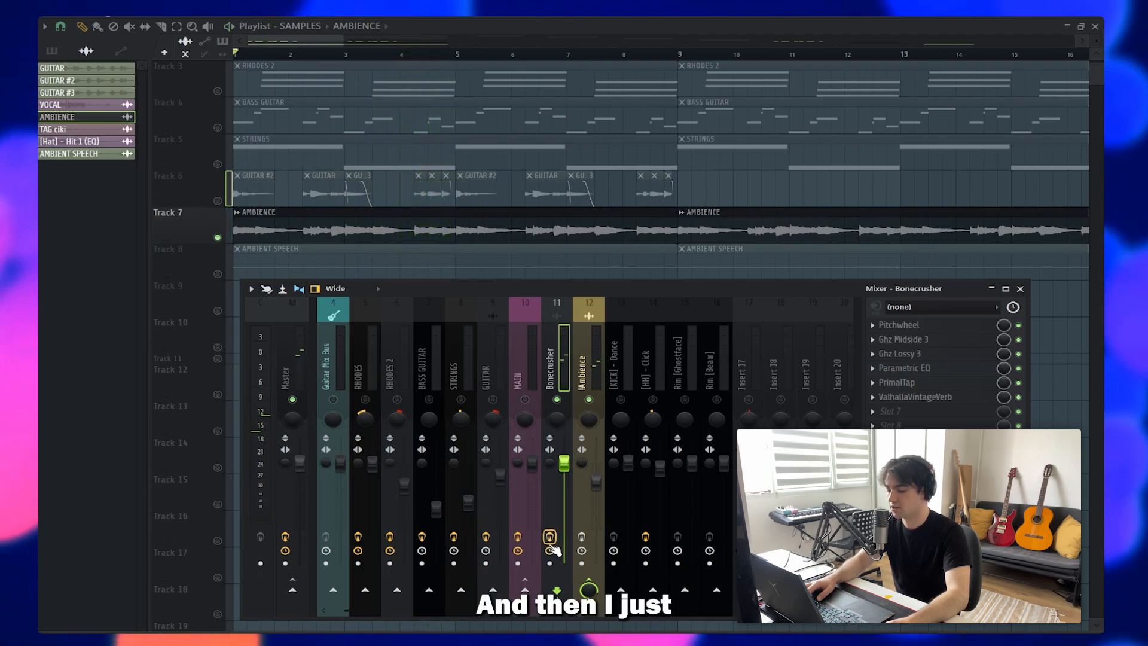
left_click(581, 358)
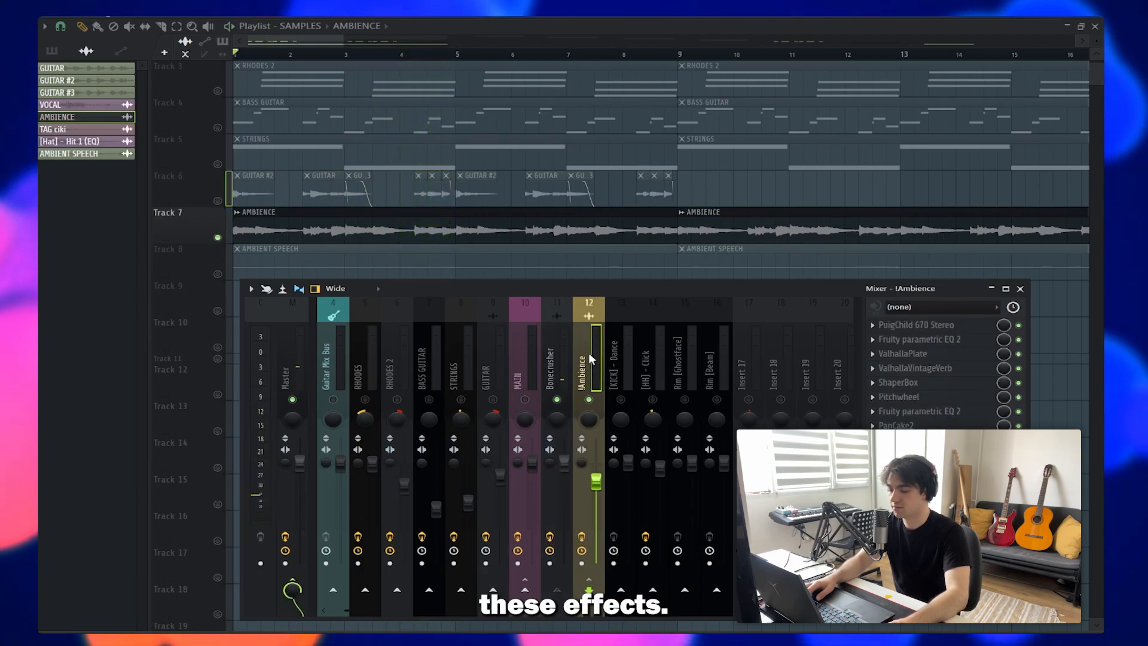
key("space")
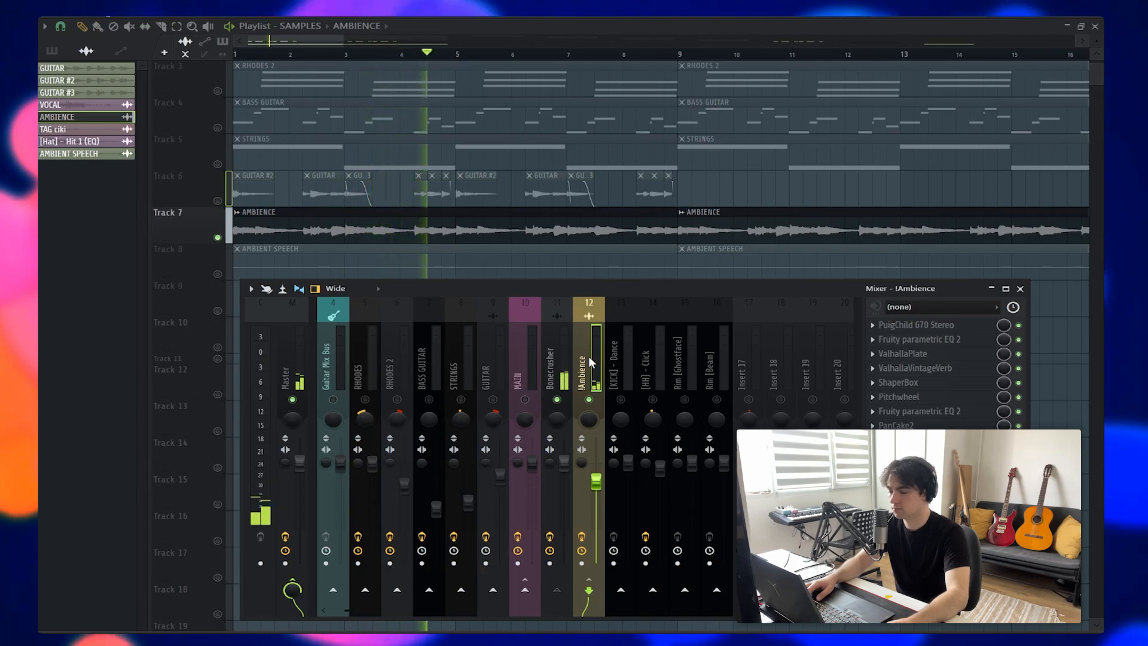
key("space")
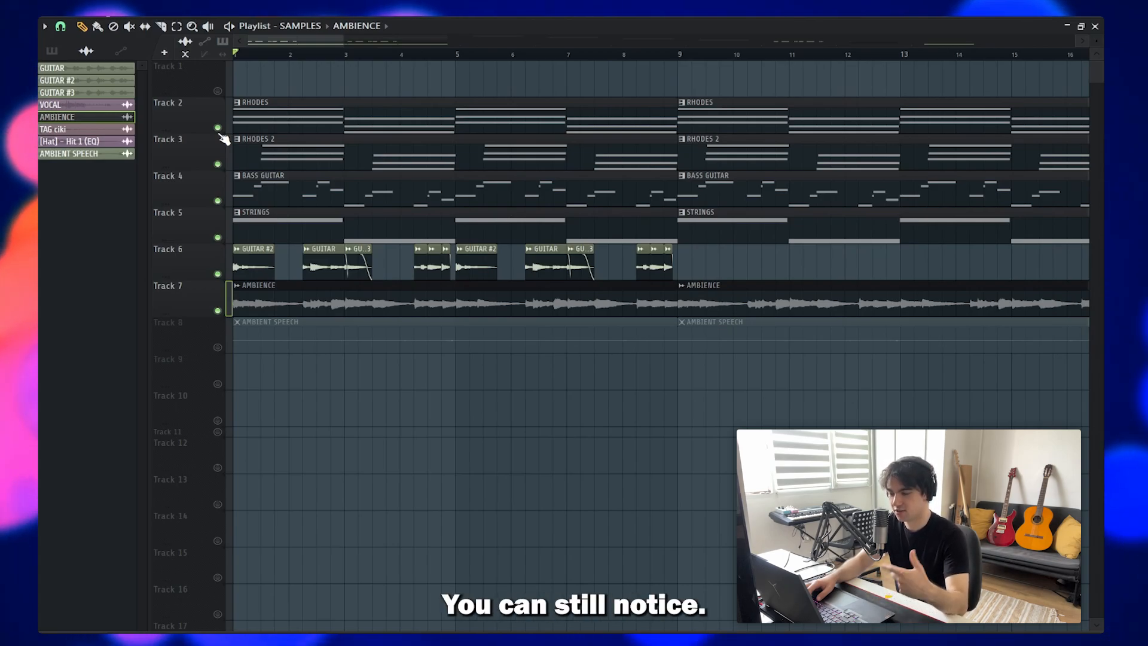
Step: Listen to the Rhodes, bass, strings and guitar tracks together with the AMBIENCE layer
key("F9")
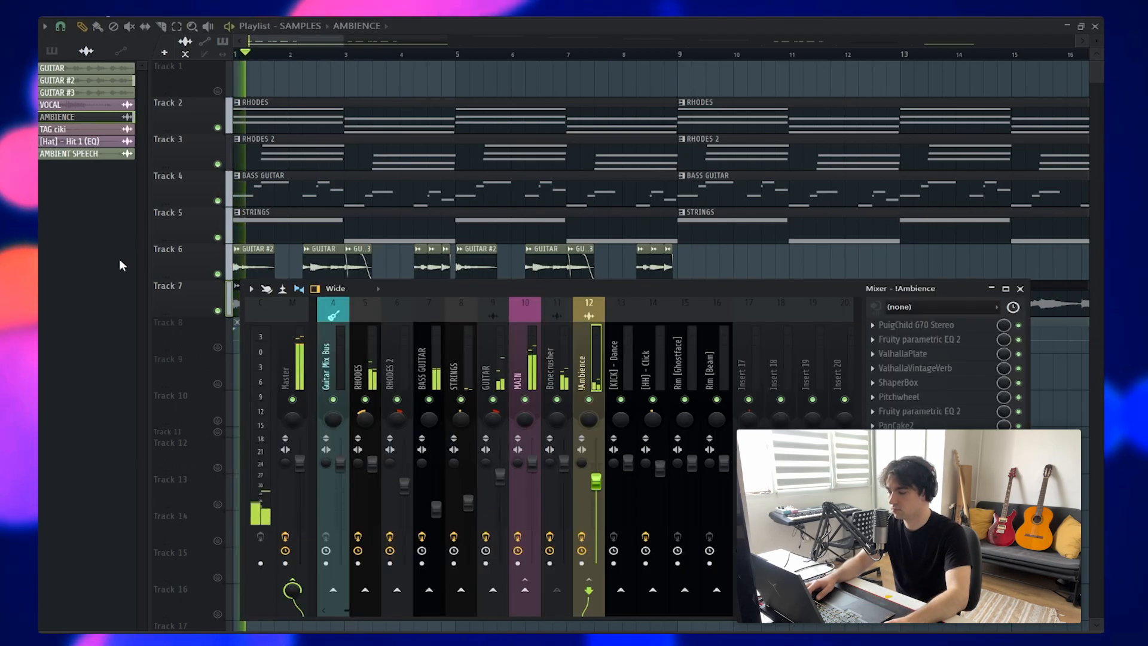
key("F9")
key("space")
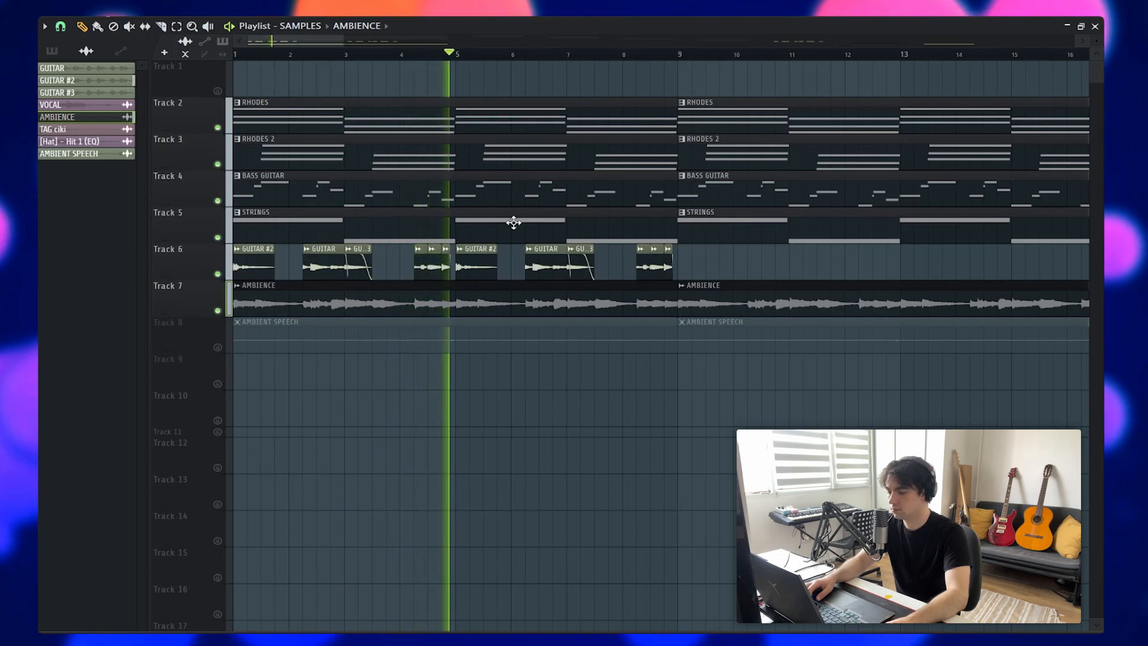
key("space")
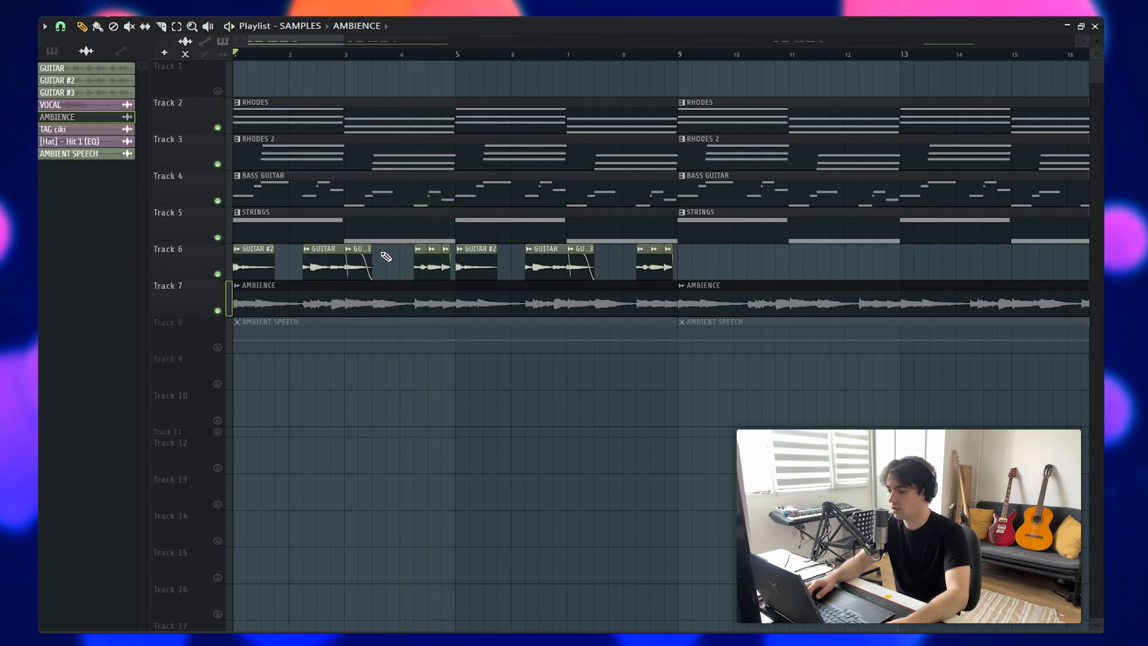
Step: Solo the AMBIENT SPEECH track and bring the AMBIENCE and STRINGS tracks back in during playback
left_click(218, 347, "ctrl")
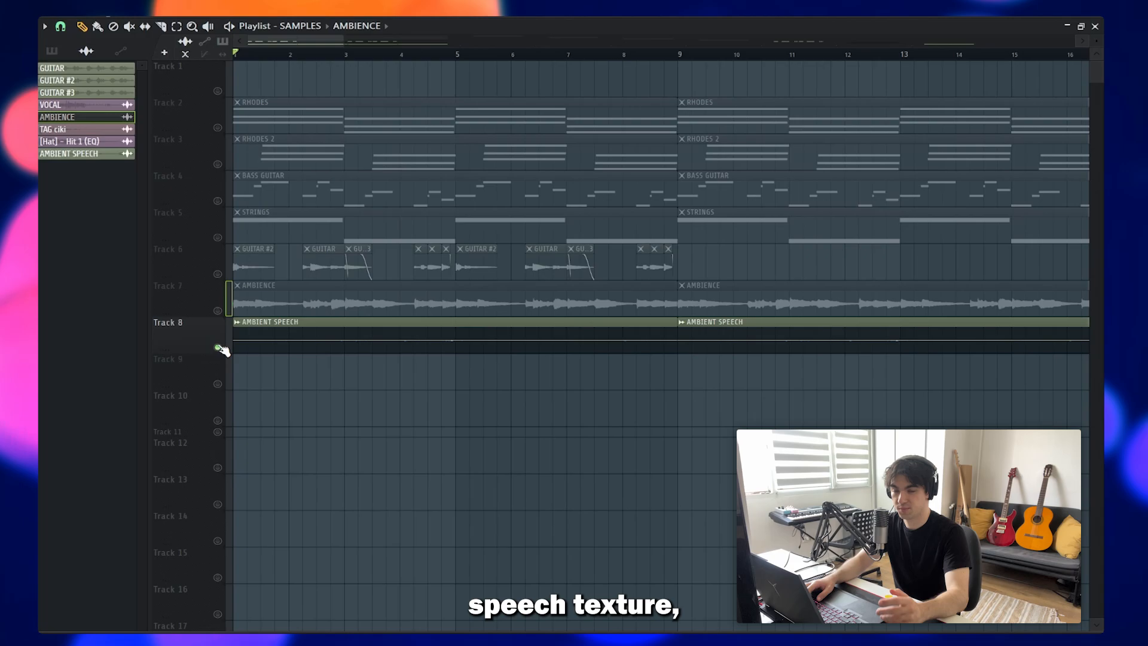
key("space")
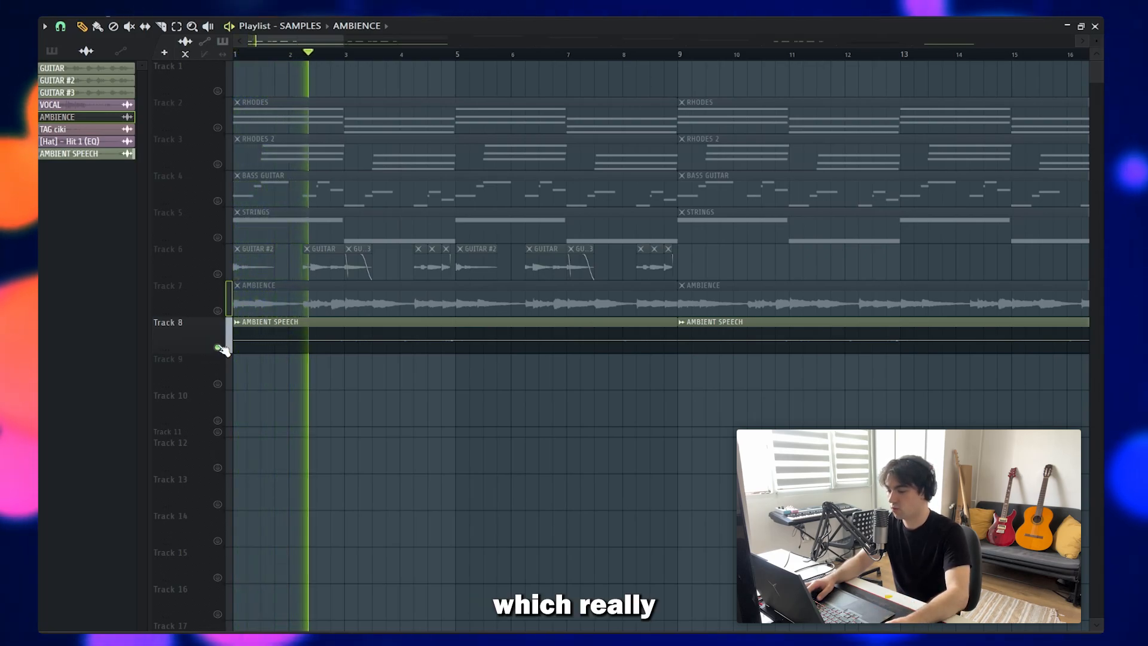
left_click(218, 311)
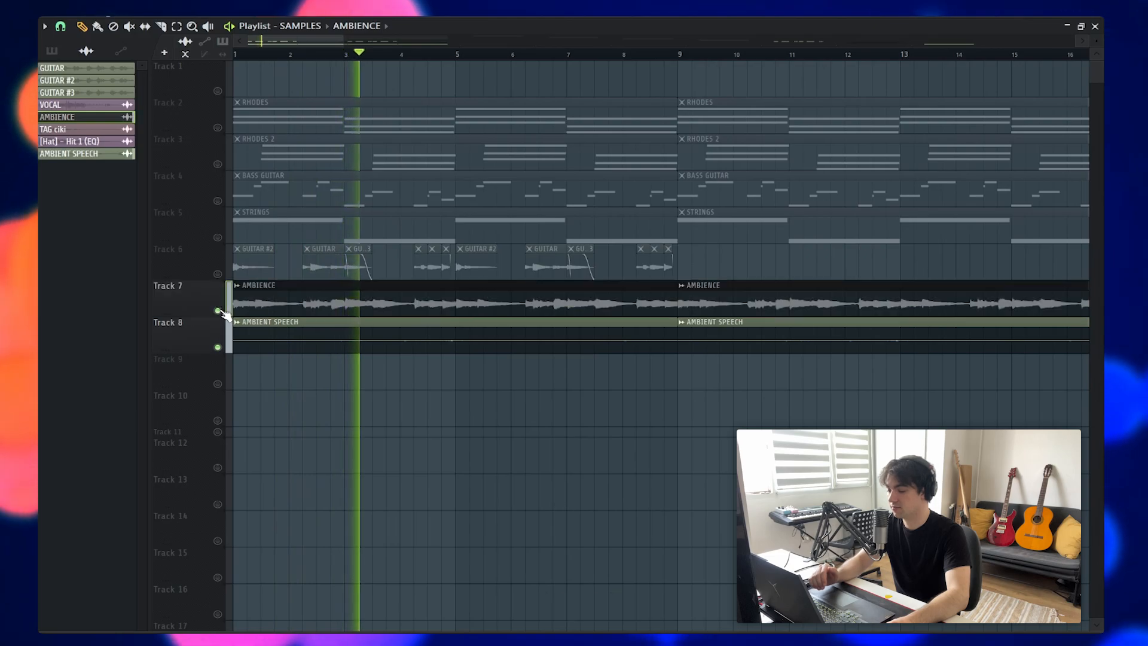
left_click(218, 237)
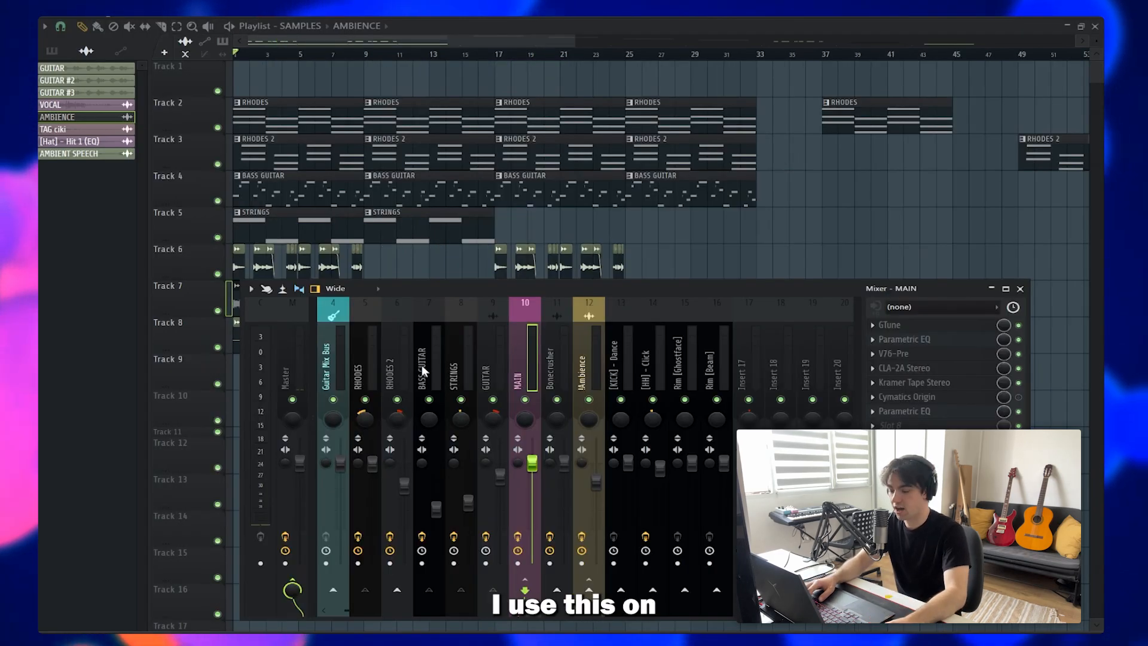
Step: Check the RHODES 2 and GUITAR mixer tracks and the MAIN mix bus with its effect chain
left_click(389, 361)
left_click(496, 368)
left_click(524, 367)
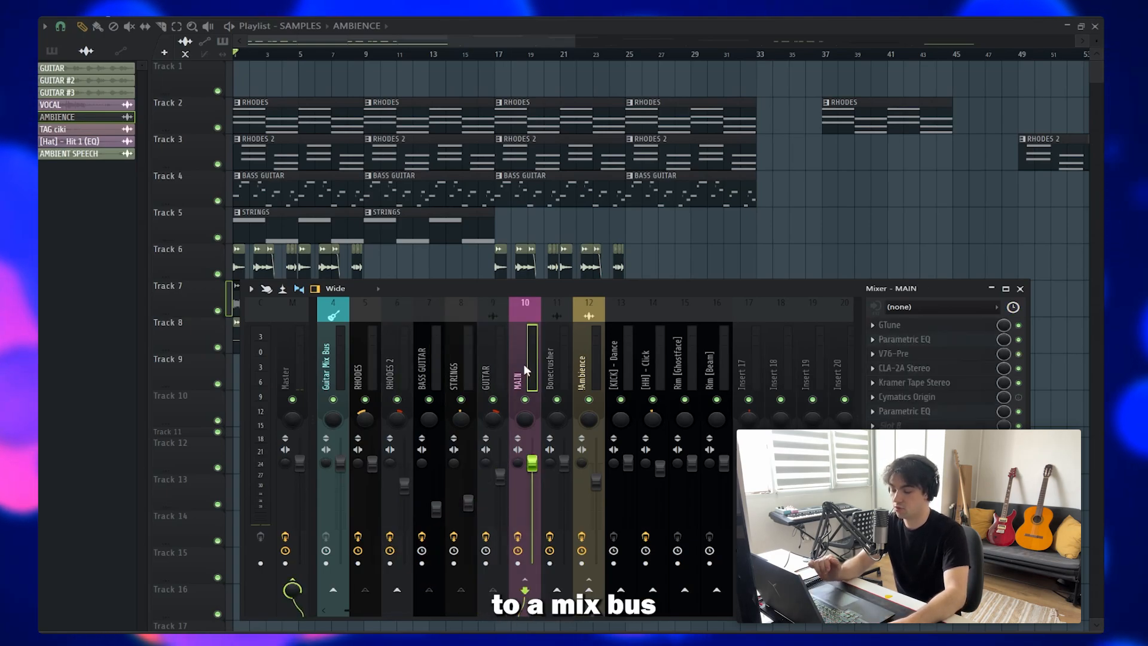
Step: View the settings of the V76-Pre and CLA-2A Stereo effects on the MAIN mix bus
left_click(934, 356)
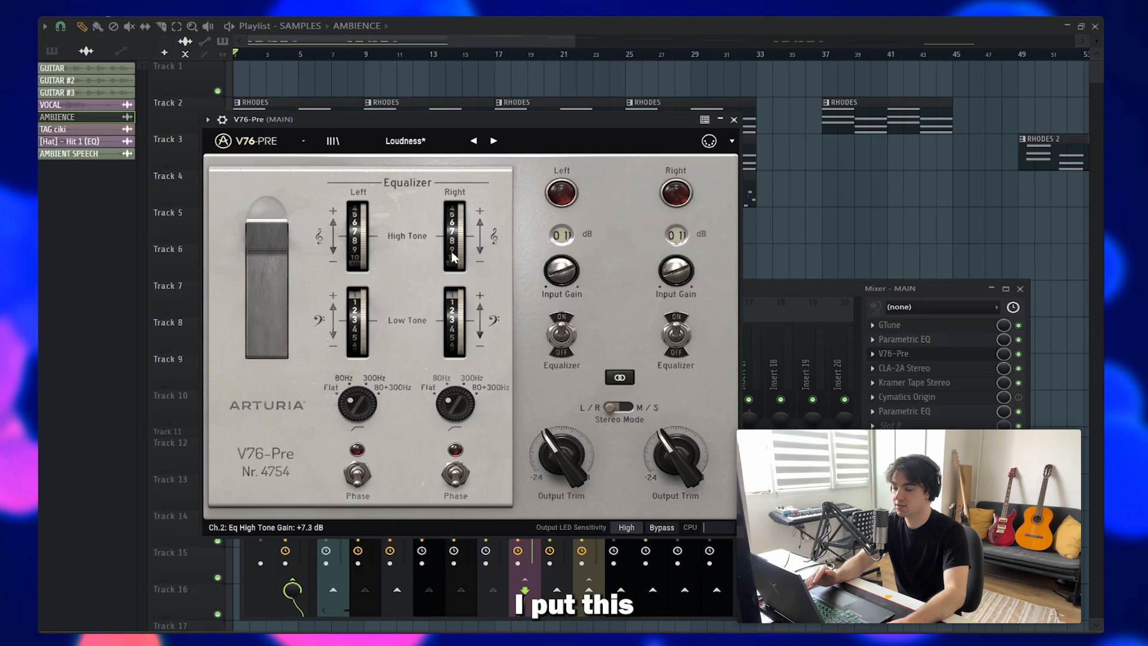
left_click(733, 120)
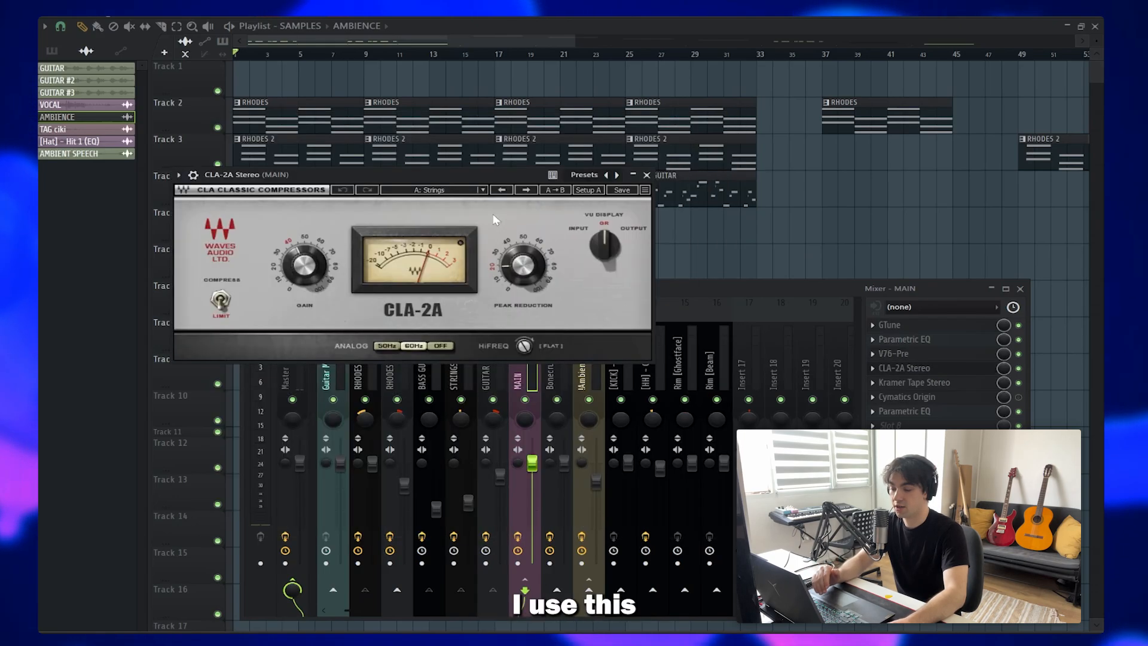
left_click(646, 175)
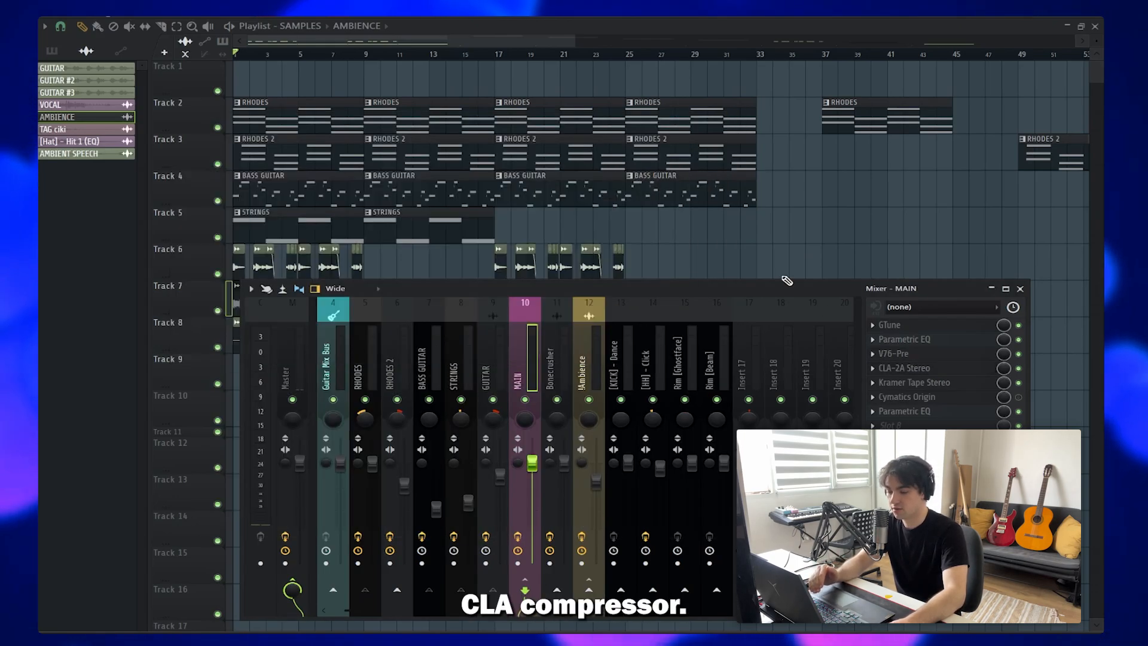
Step: Examine the Kramer Tape Stereo and Cymatics Origin effects in the MAIN bus chain, leaving their windows closed
left_click(914, 382)
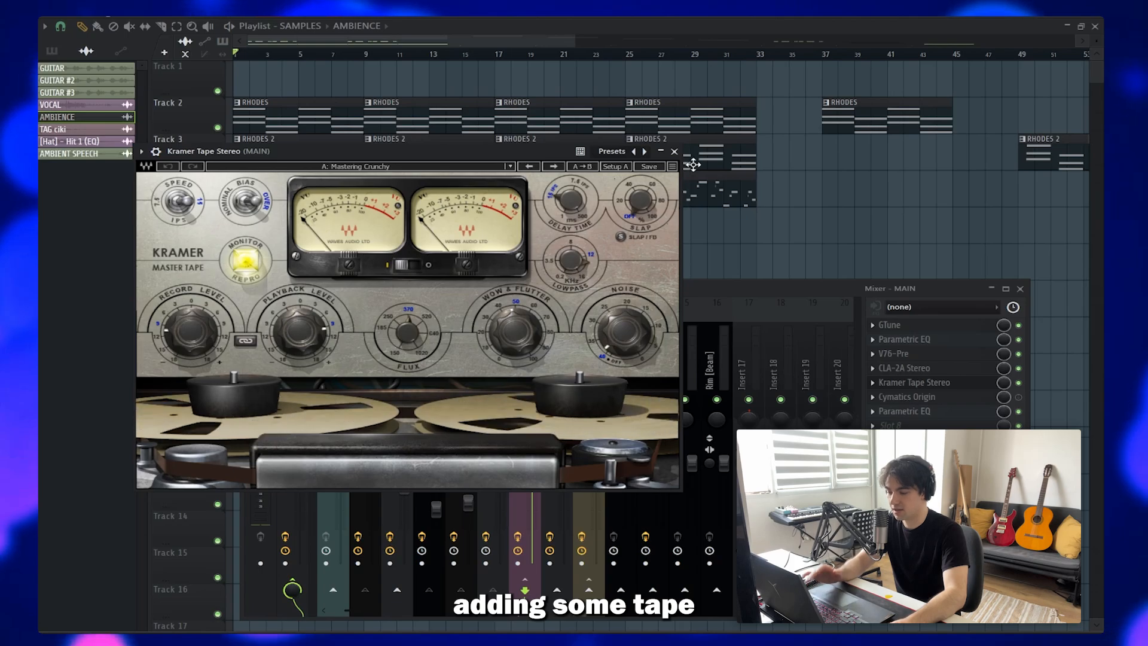
left_click(674, 151)
left_click(923, 400)
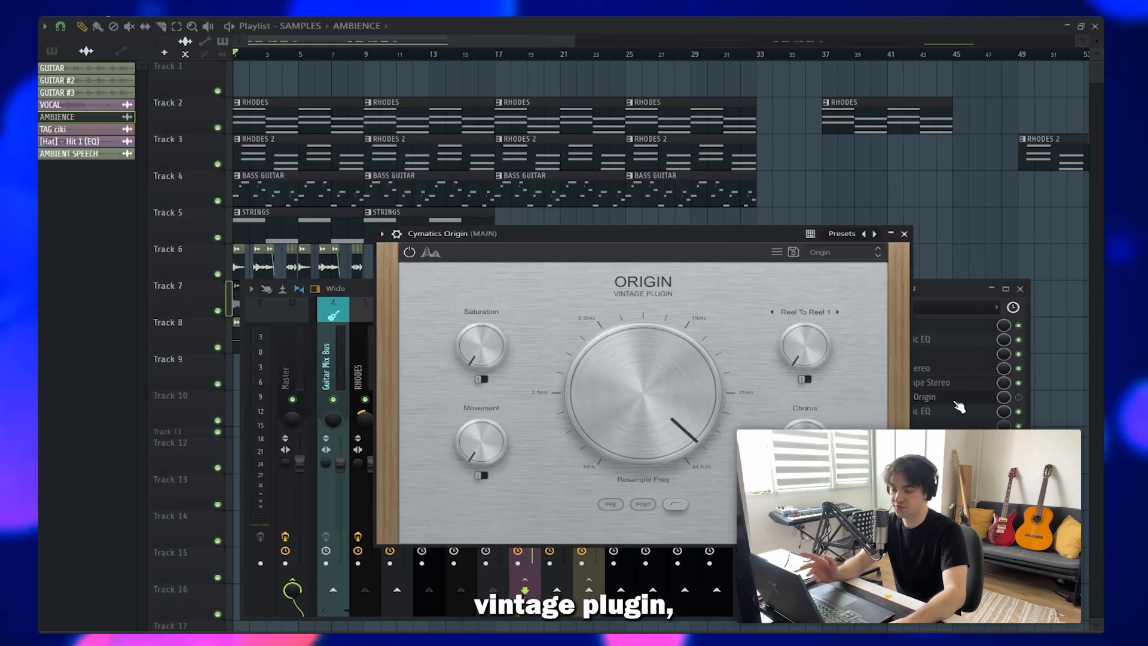
left_click(956, 403)
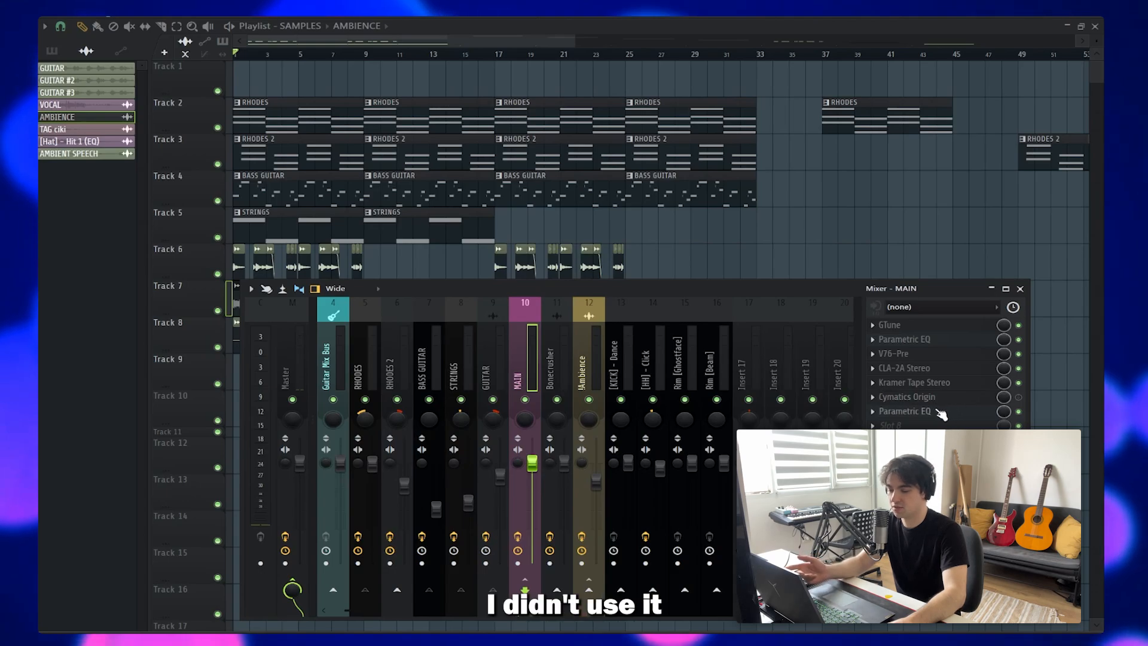